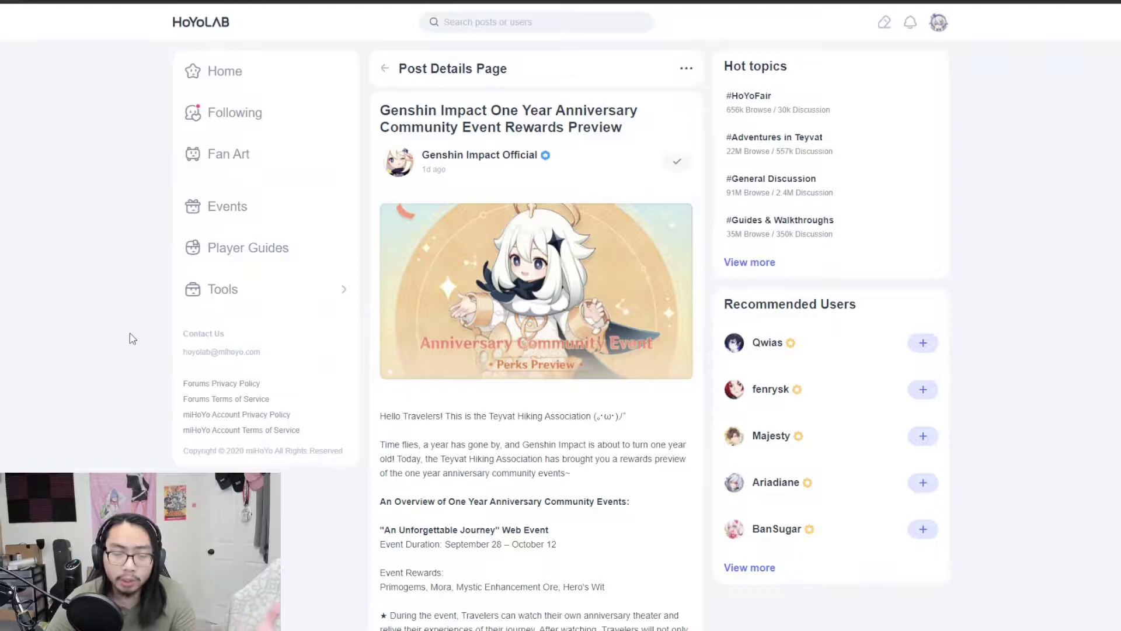
scroll(526, 350, "down", 2)
left_click_drag(411, 308, 525, 308)
Highlight words in the post's overview heading, then clear the highlight
left_click(525, 314)
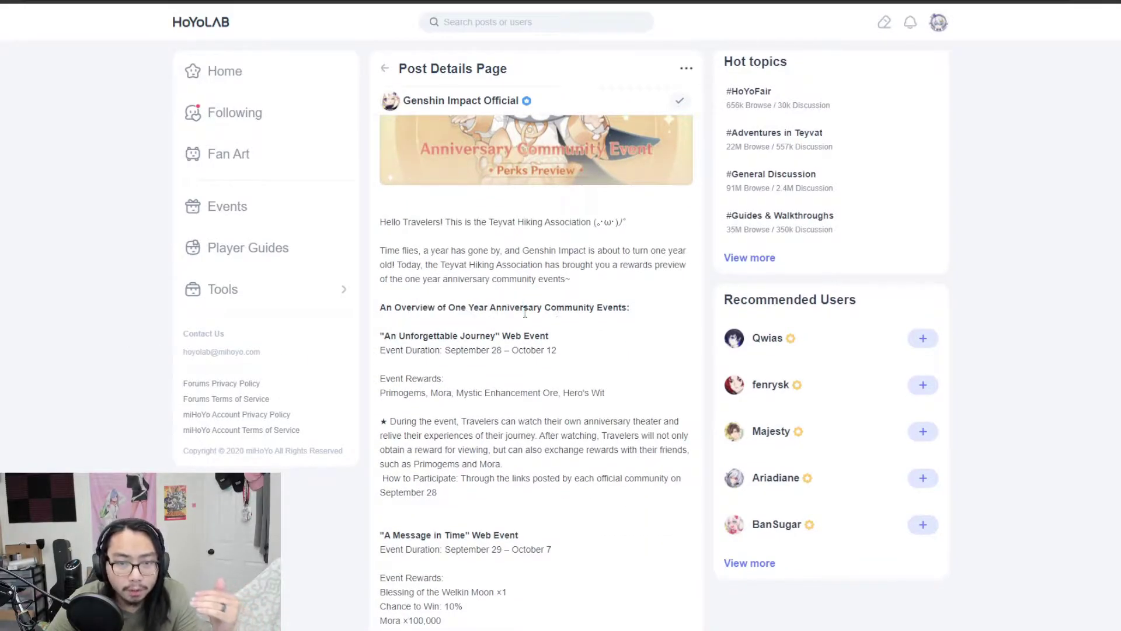
left_click_drag(450, 307, 613, 308)
left_click(592, 358)
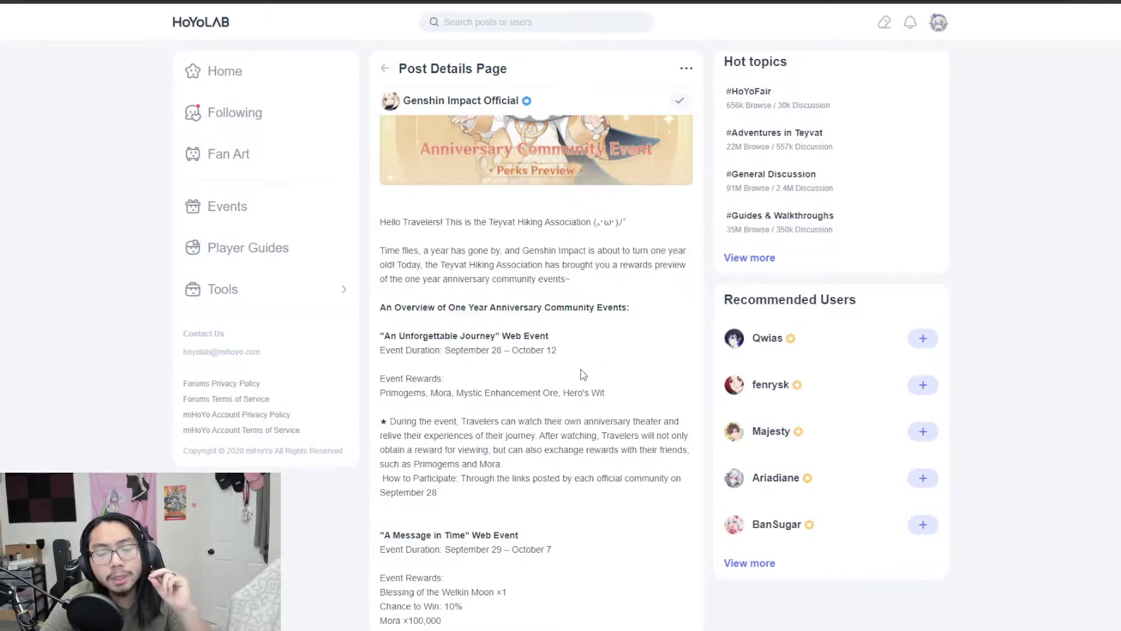
Highlight An Unforgettable Journey's duration, September 28 – October 12 dates, and listed rewards
left_click_drag(501, 336, 561, 351)
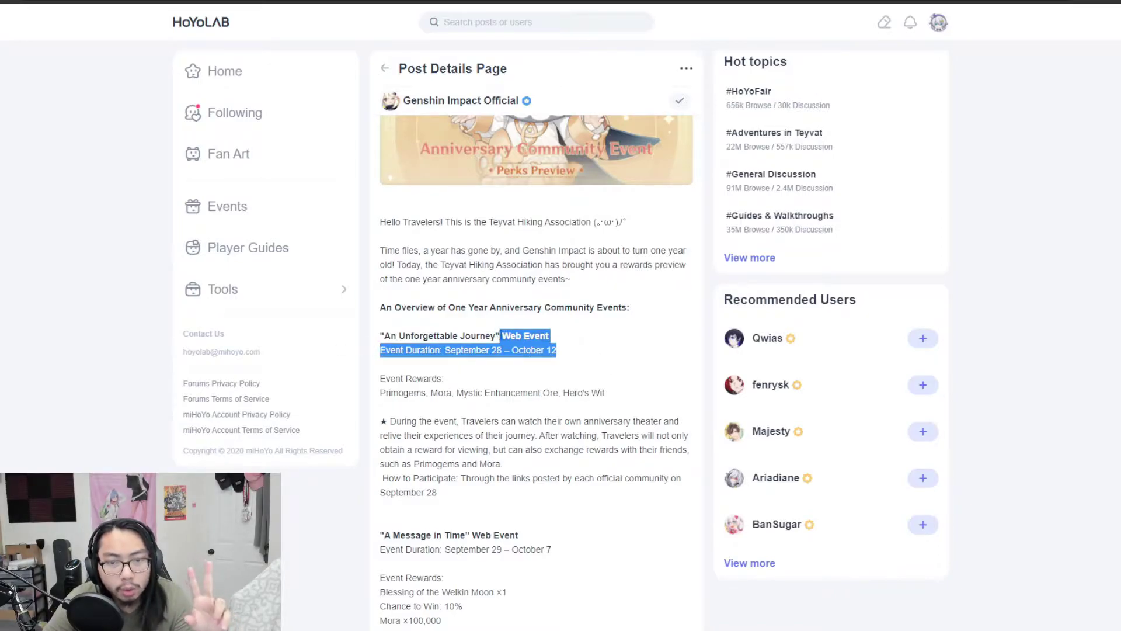
left_click(583, 346)
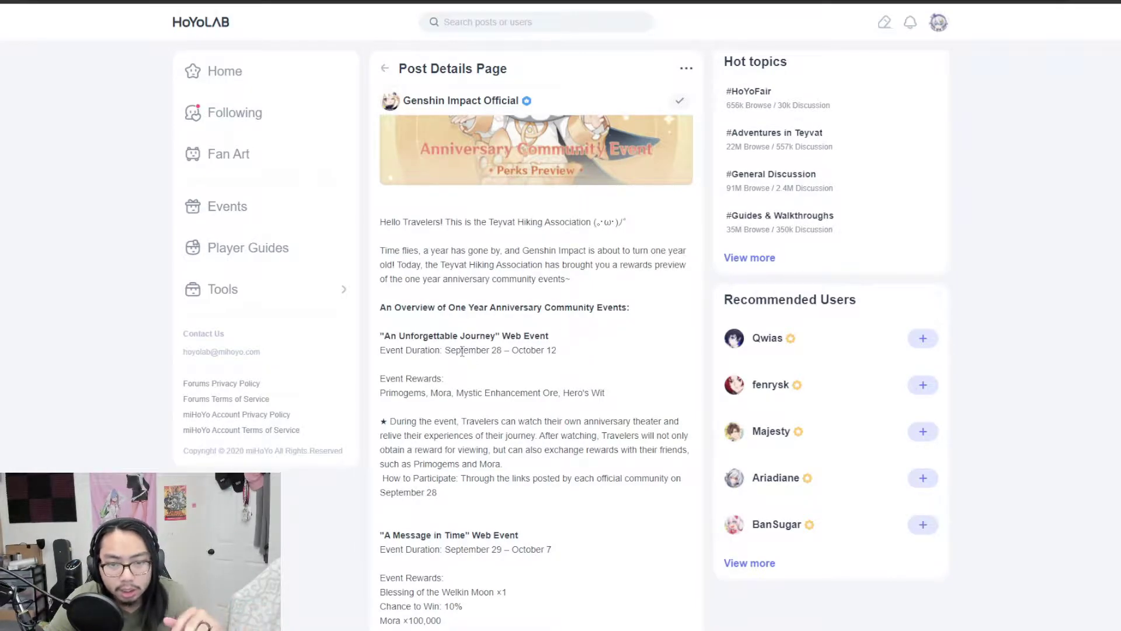
left_click_drag(458, 350, 525, 350)
left_click(480, 548)
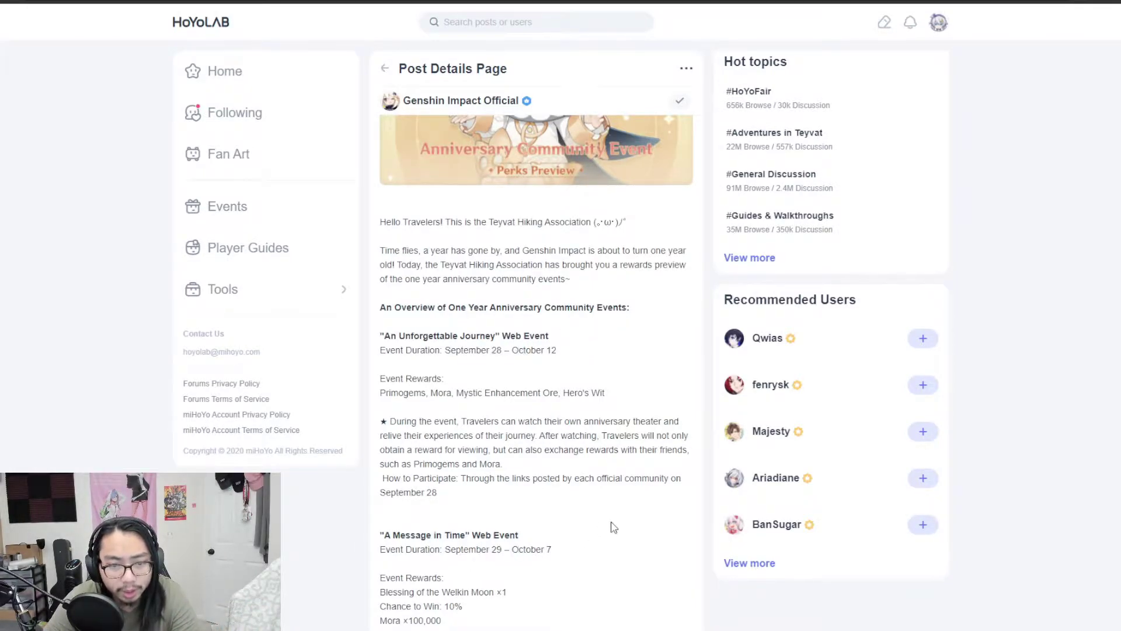
scroll(564, 502, "up", 1)
scroll(552, 473, "down", 3)
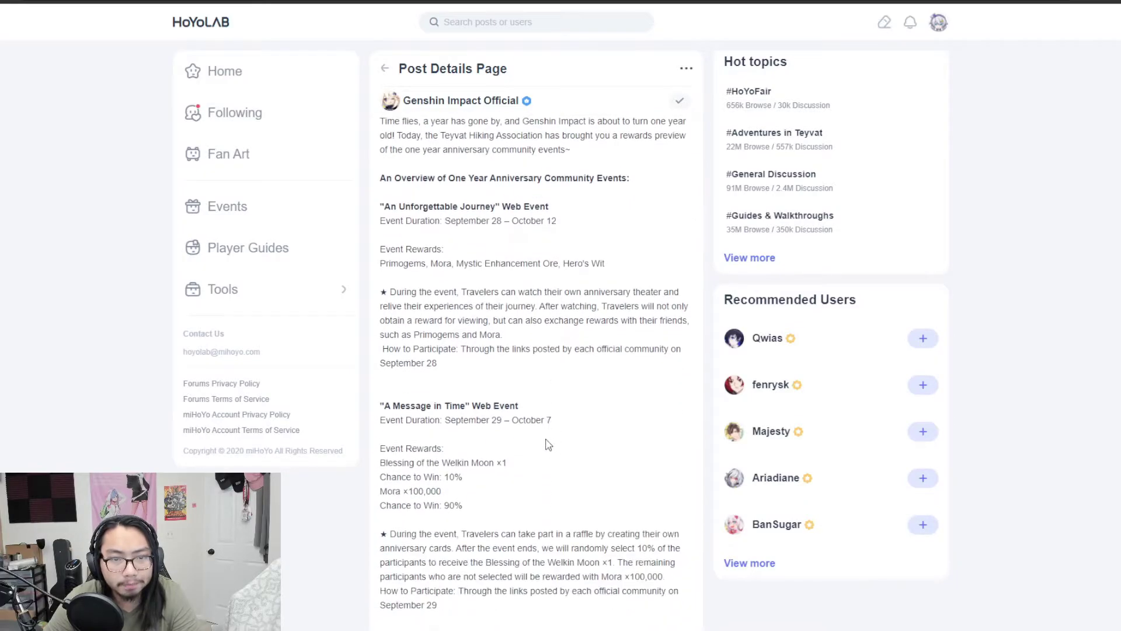
left_click_drag(384, 263, 588, 263)
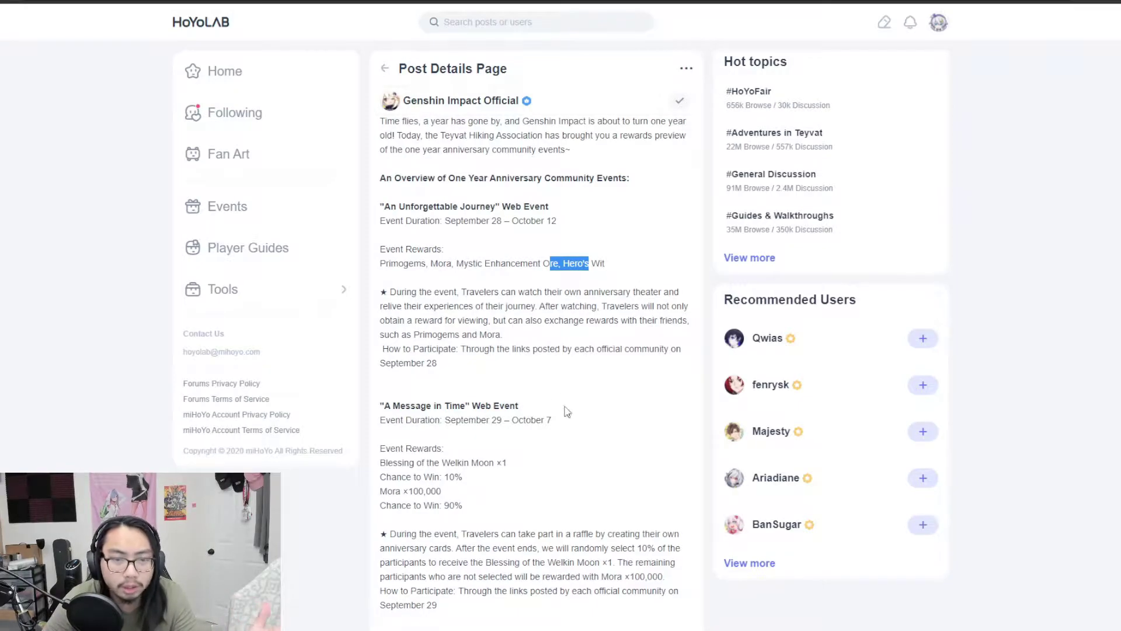
scroll(492, 249, "down", 3)
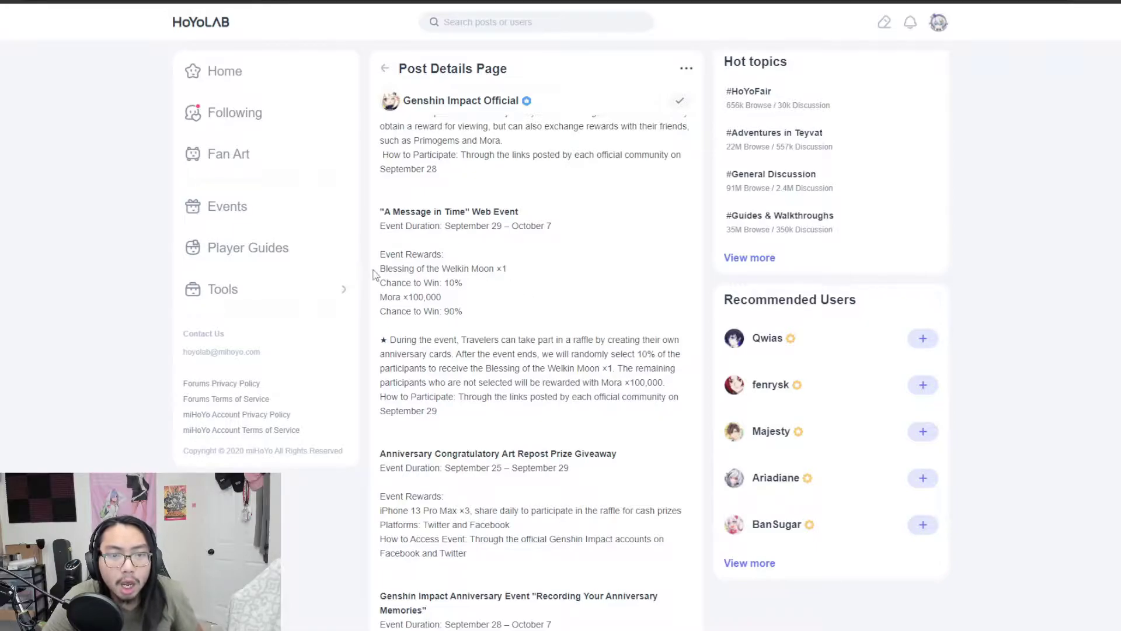
Highlight the Mora ×100,000, 90% chance and 10% chance lines in A Message in Time
left_click_drag(465, 312, 380, 296)
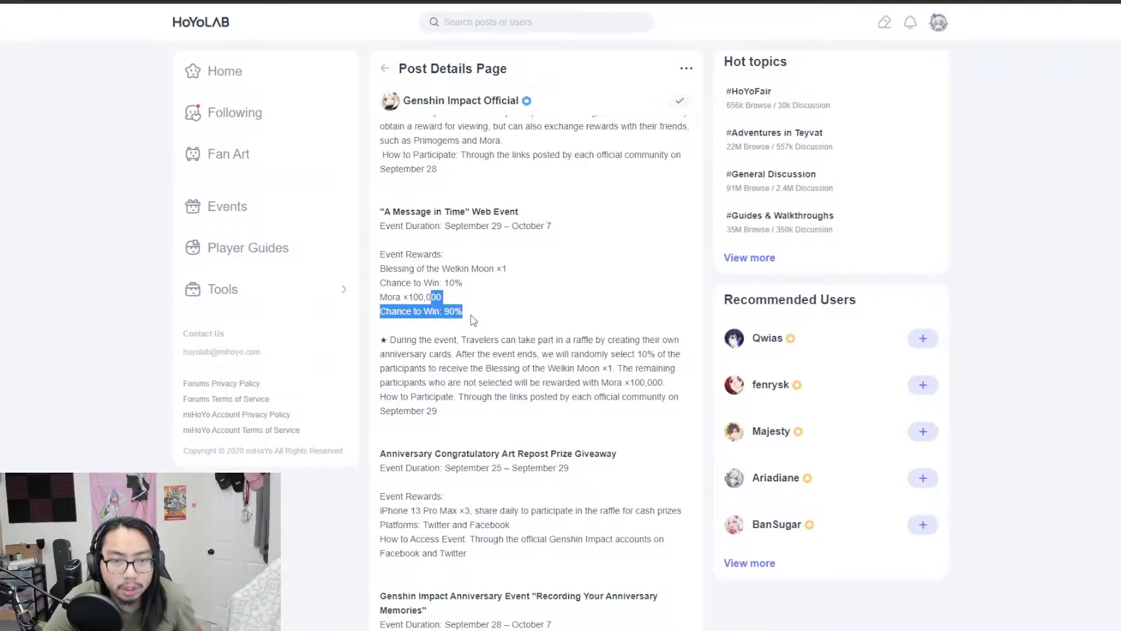
left_click(422, 280)
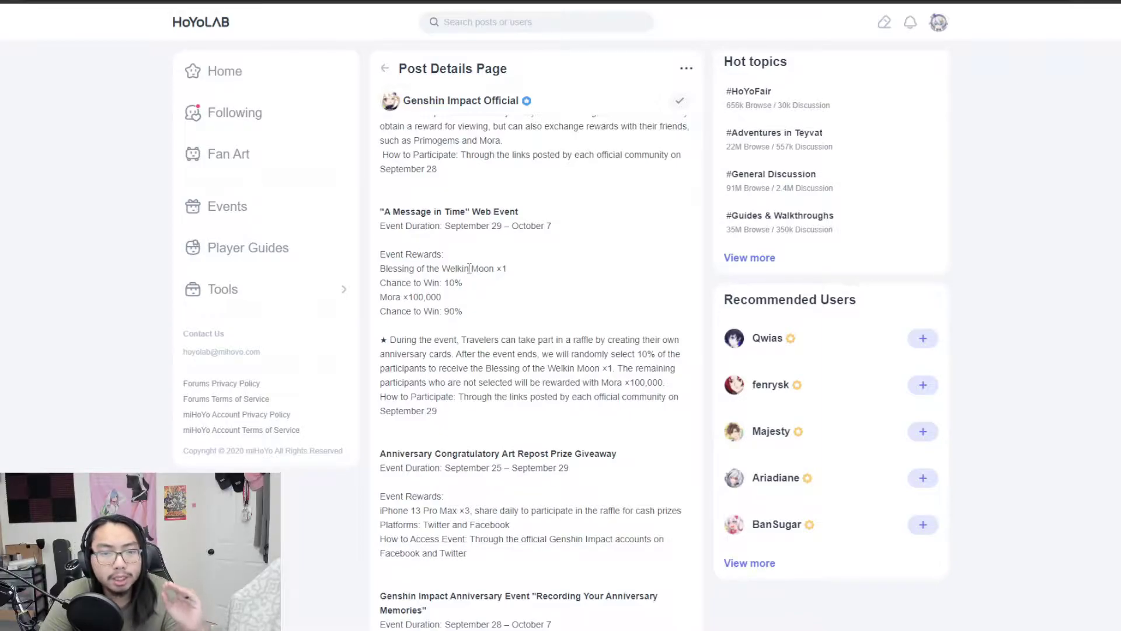
left_click_drag(463, 283, 385, 283)
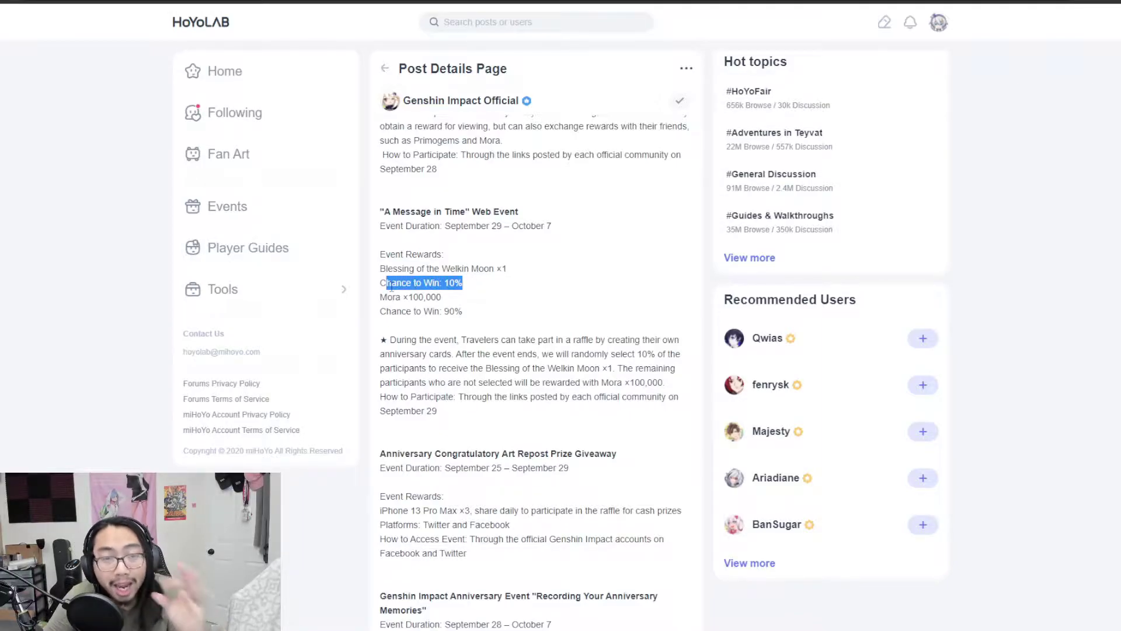
left_click(491, 297)
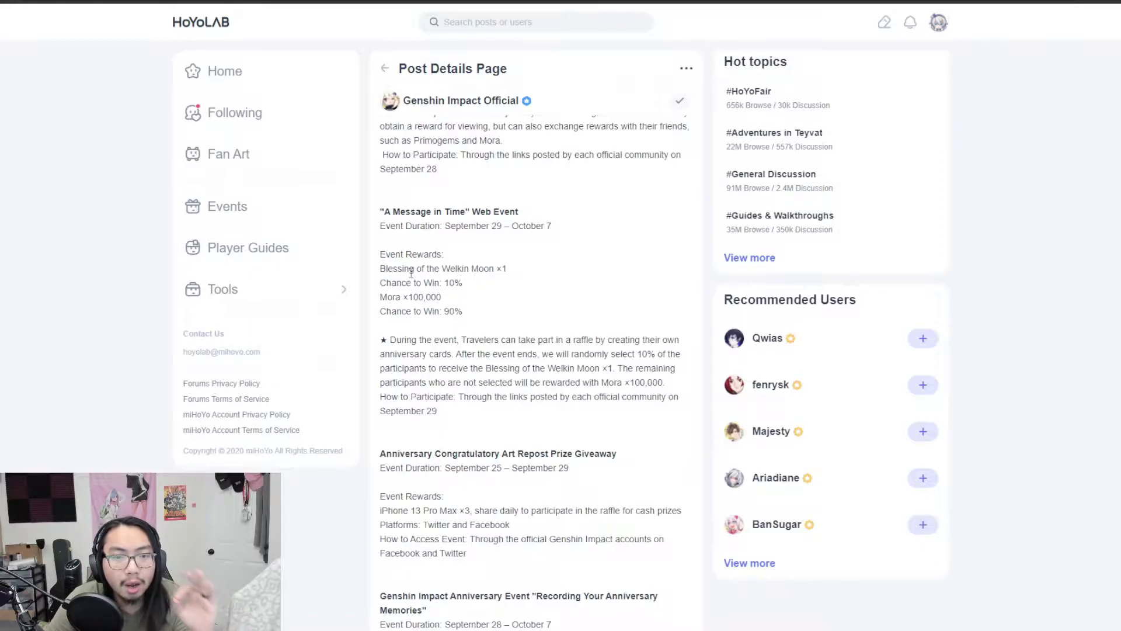
Highlight the Blessing of the Welkin Moon reward lines, then the Mora and win-chance lines again
left_click_drag(440, 269, 409, 268)
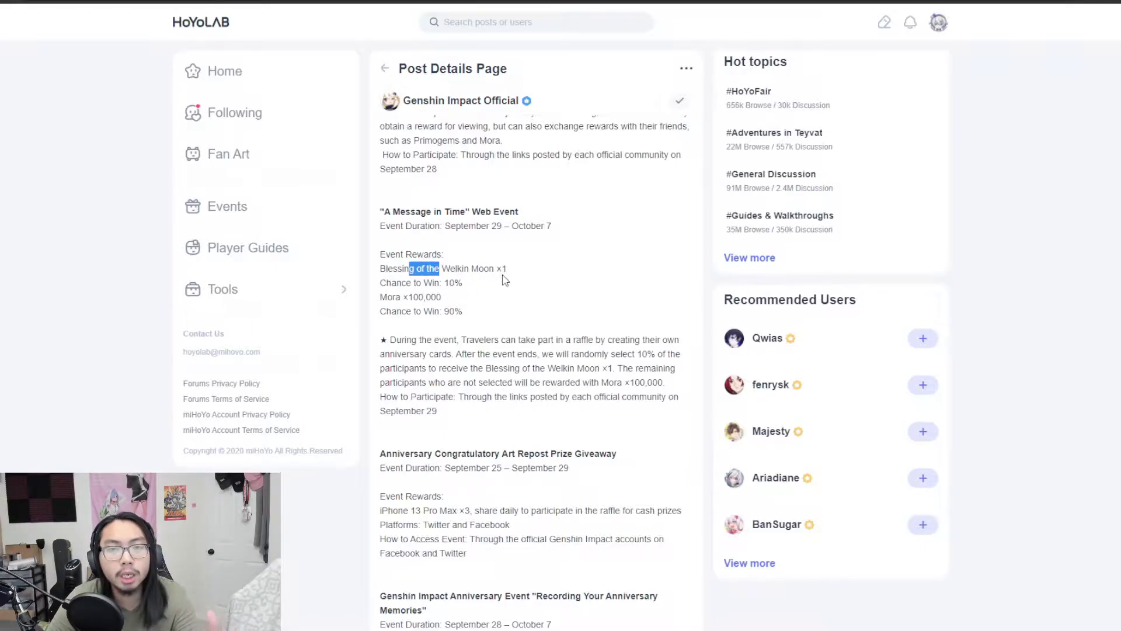
left_click(508, 302)
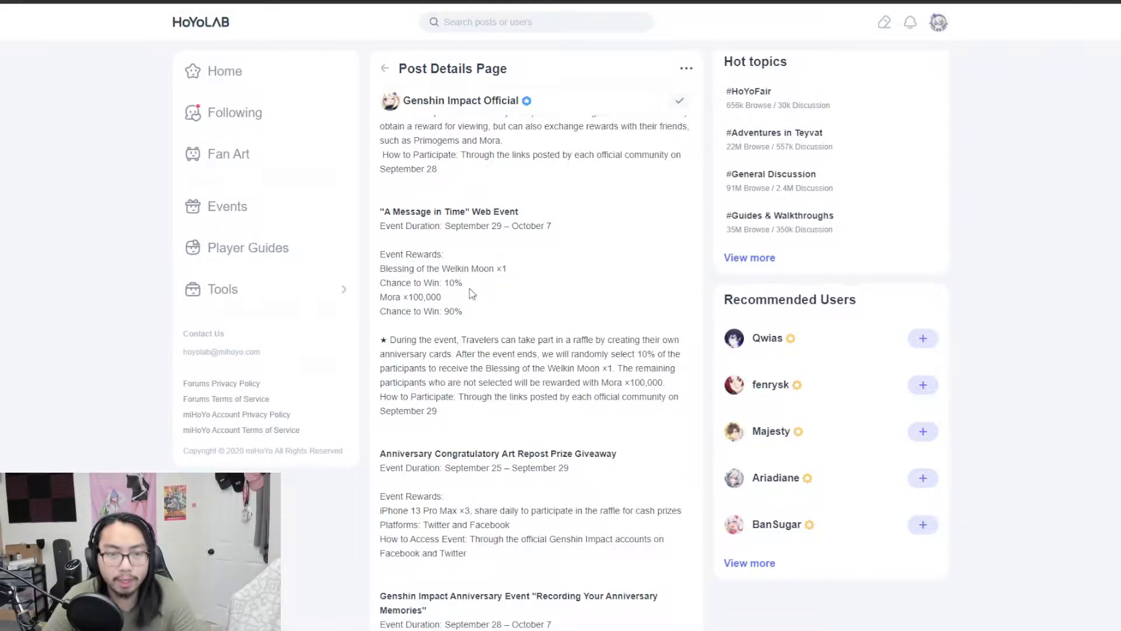
left_click_drag(508, 268, 473, 289)
left_click(486, 314)
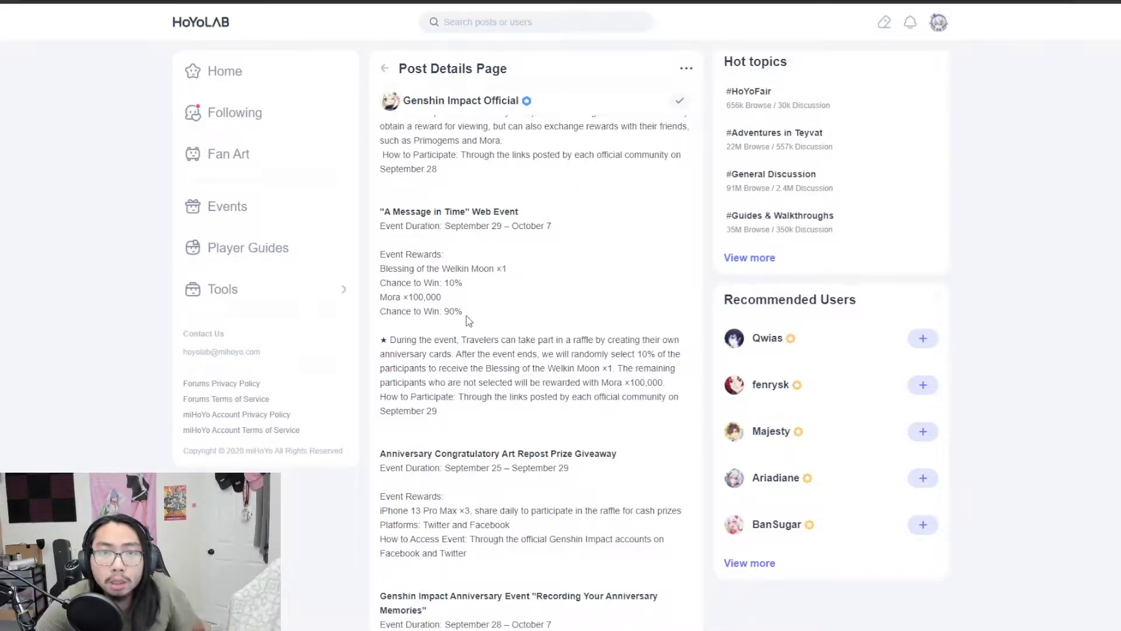
left_click_drag(441, 299, 386, 281)
left_click(474, 321)
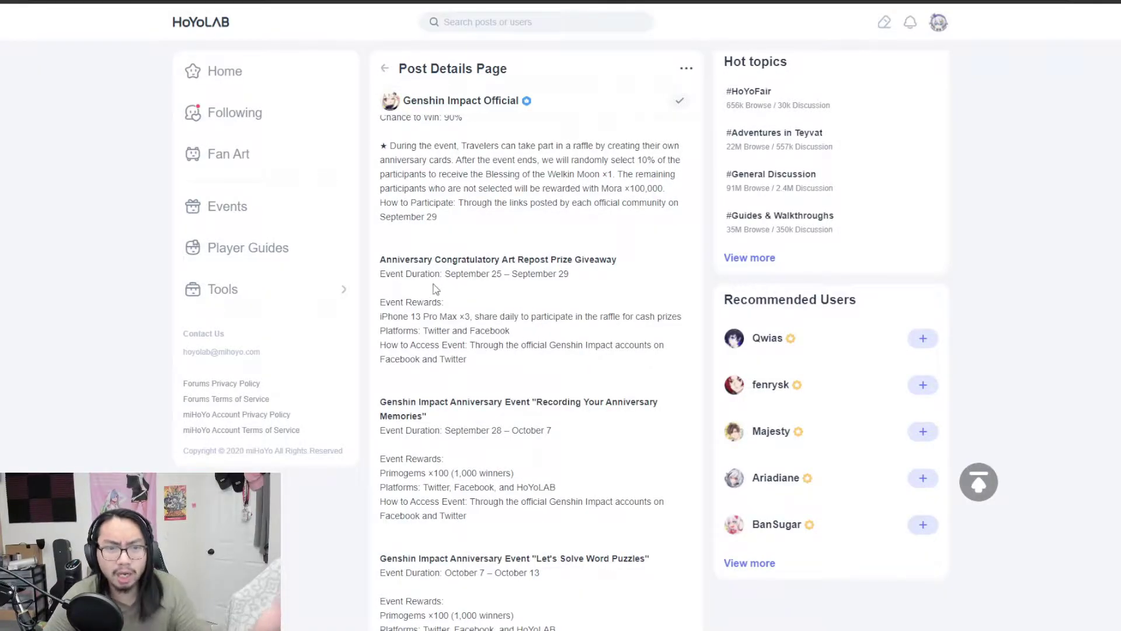
Highlight the Art Repost Prize Giveaway heading and title words
left_click_drag(502, 259, 411, 273)
left_click(513, 270)
left_click_drag(508, 259, 567, 259)
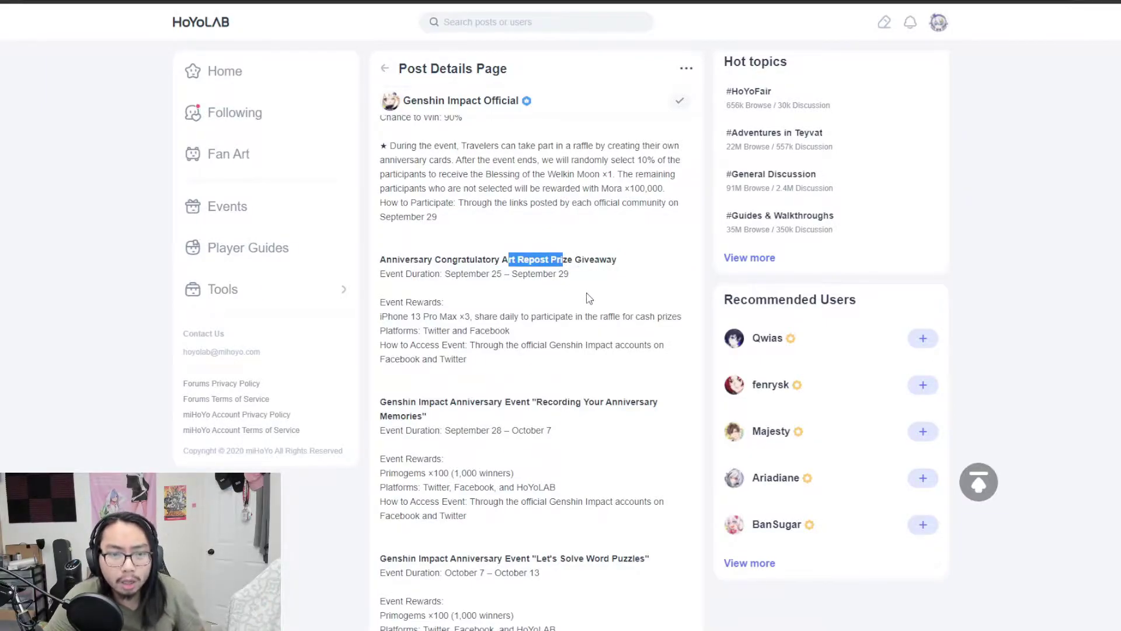
left_click(529, 331)
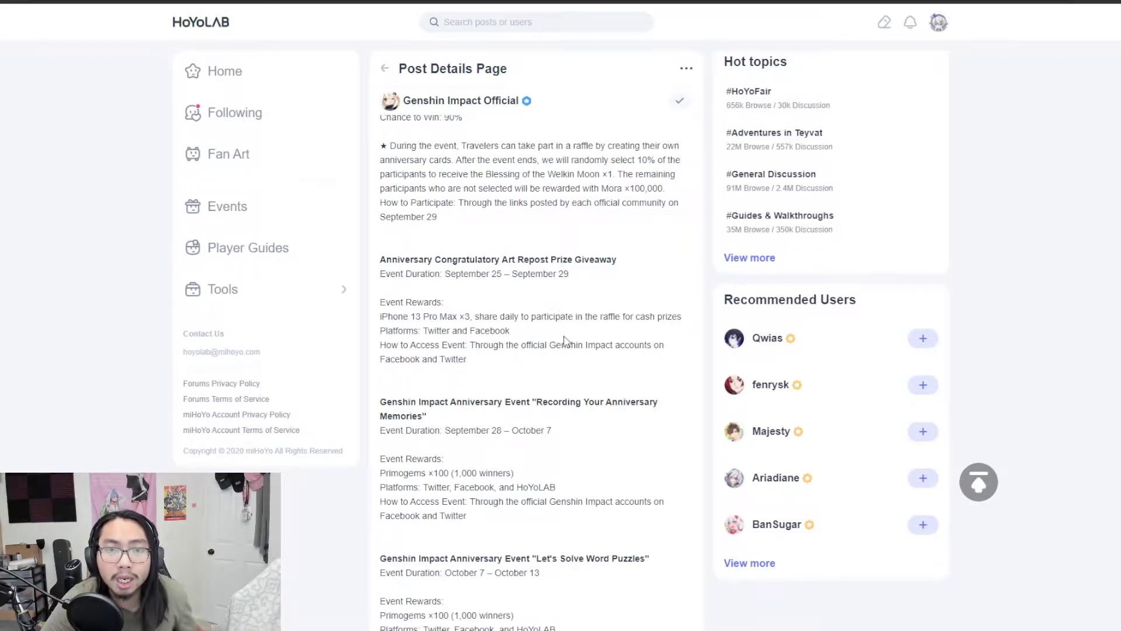
Highlight the giveaway's iPhone 13 Pro Max reward lines
left_click_drag(411, 315, 526, 360)
left_click(550, 354)
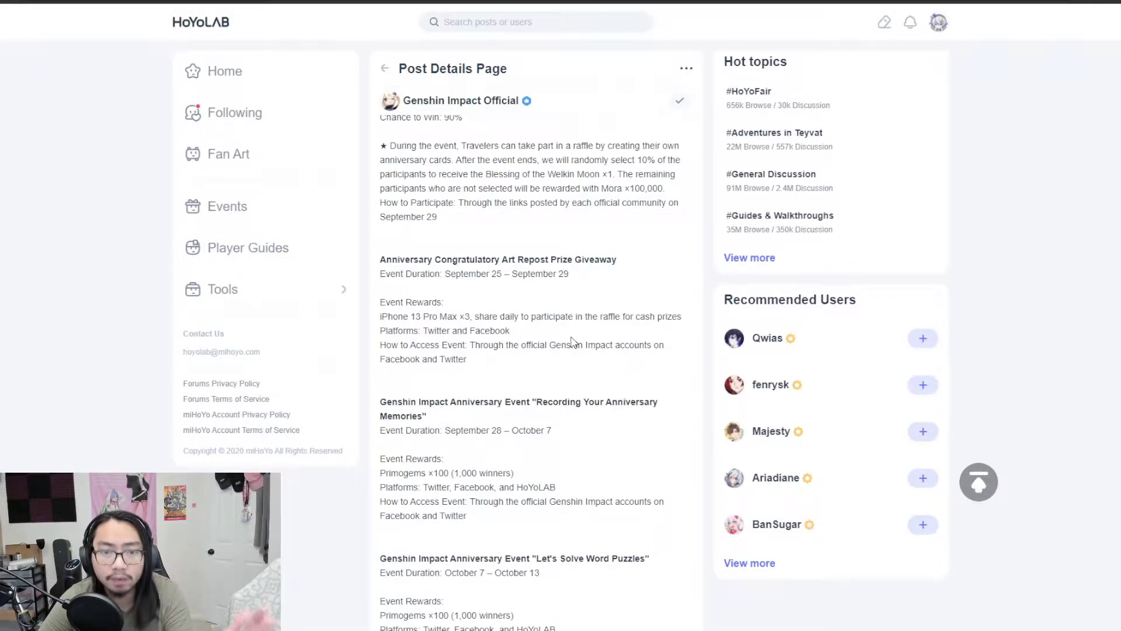
mouse_move(398, 331)
left_mouse_down()
mouse_move(439, 331)
mouse_move(422, 316)
left_mouse_up()
left_click(435, 318)
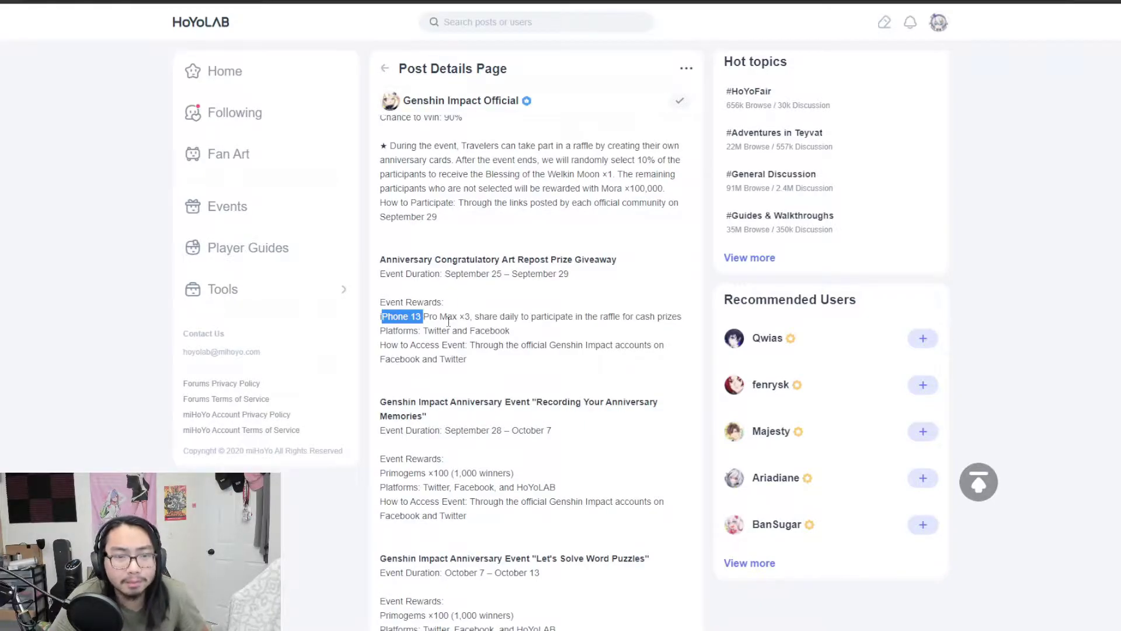
scroll(456, 301, "down", 1)
scroll(464, 310, "down", 1)
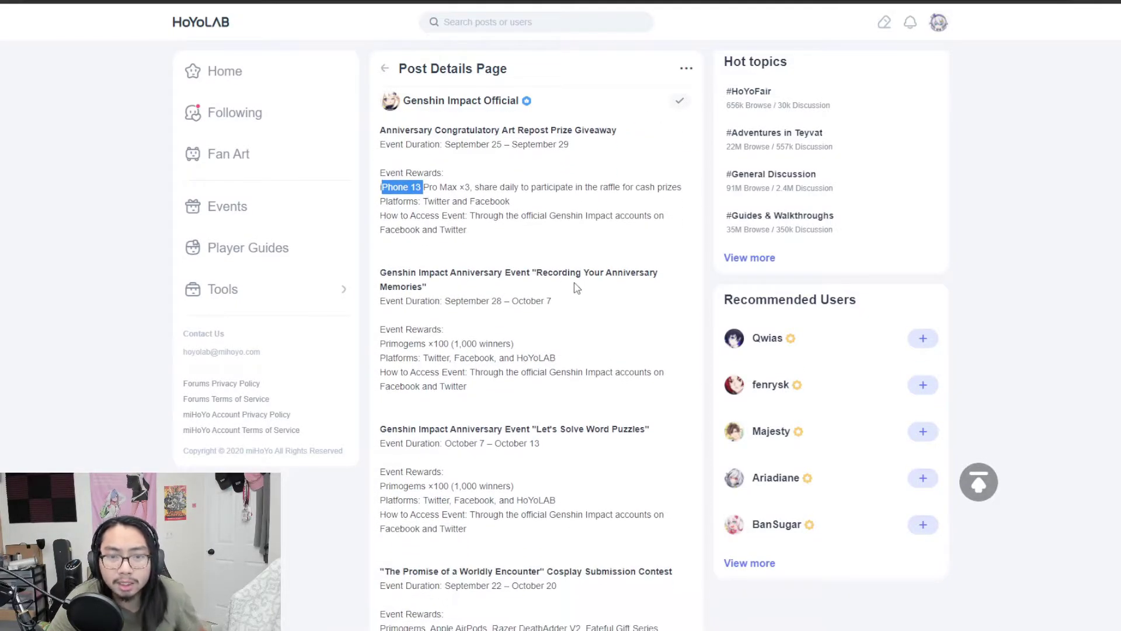
Highlight Recording Your Anniversary Memories' title, 28 – October 7 dates, and Event Rewards heading
left_click(418, 286)
left_click_drag(410, 271, 459, 274)
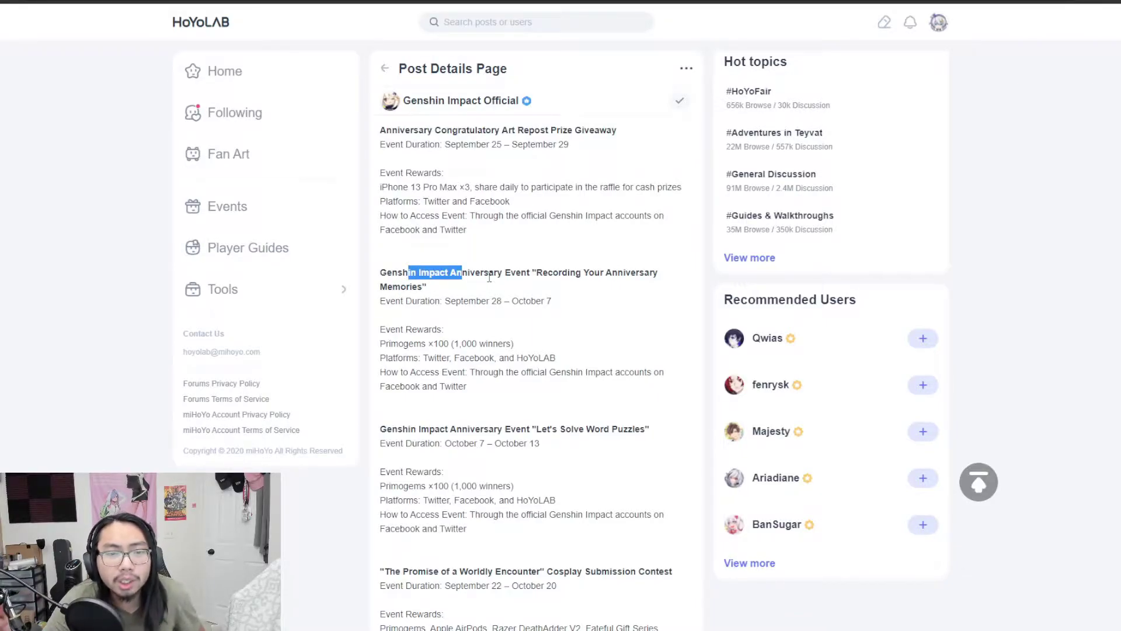
double_click(495, 301)
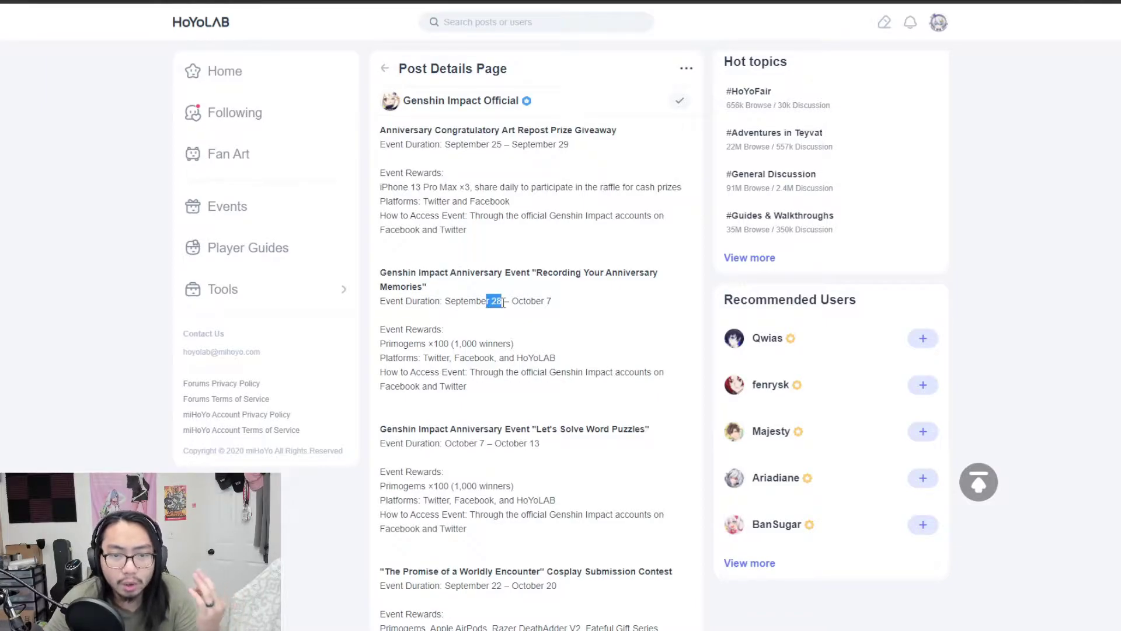
left_click_drag(519, 300, 552, 301)
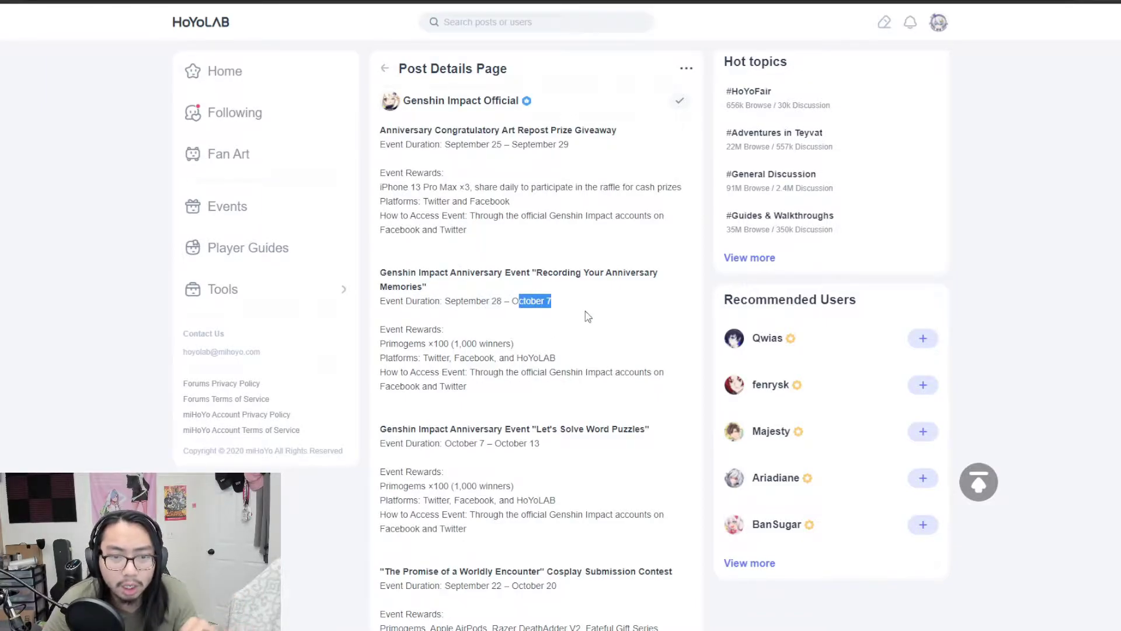
left_click_drag(399, 329, 444, 328)
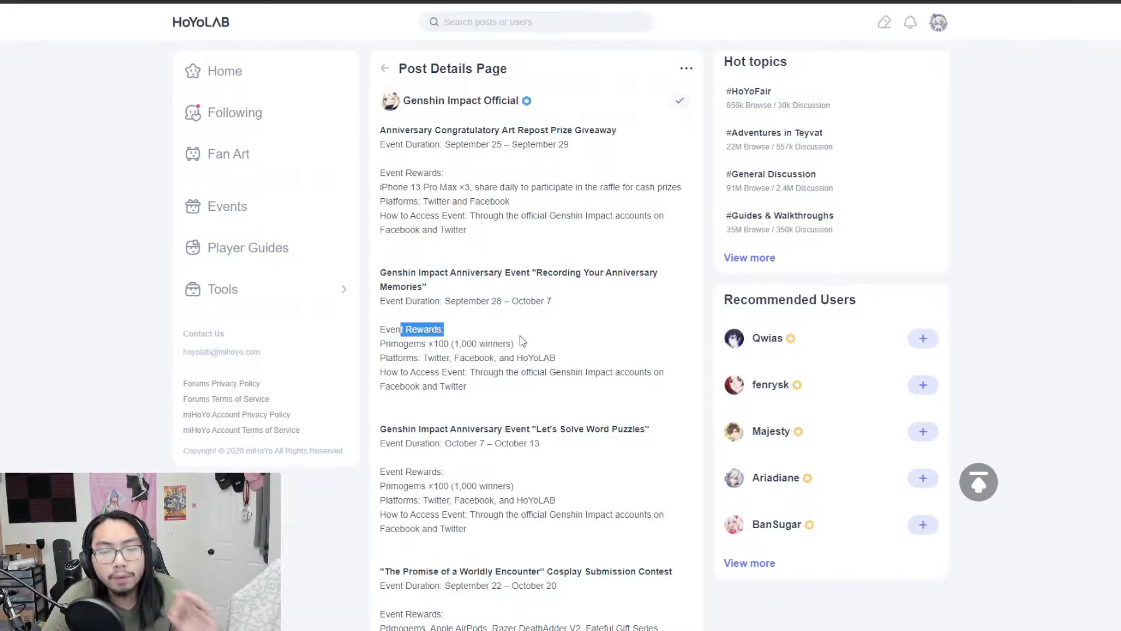
left_click(453, 344)
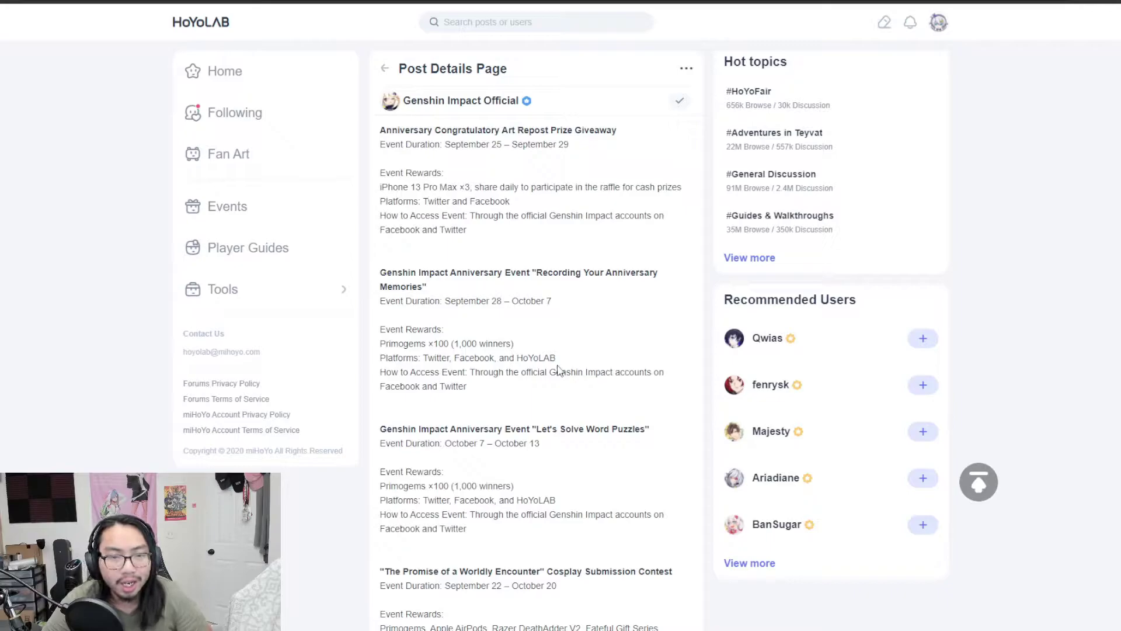
scroll(584, 369, "down", 3)
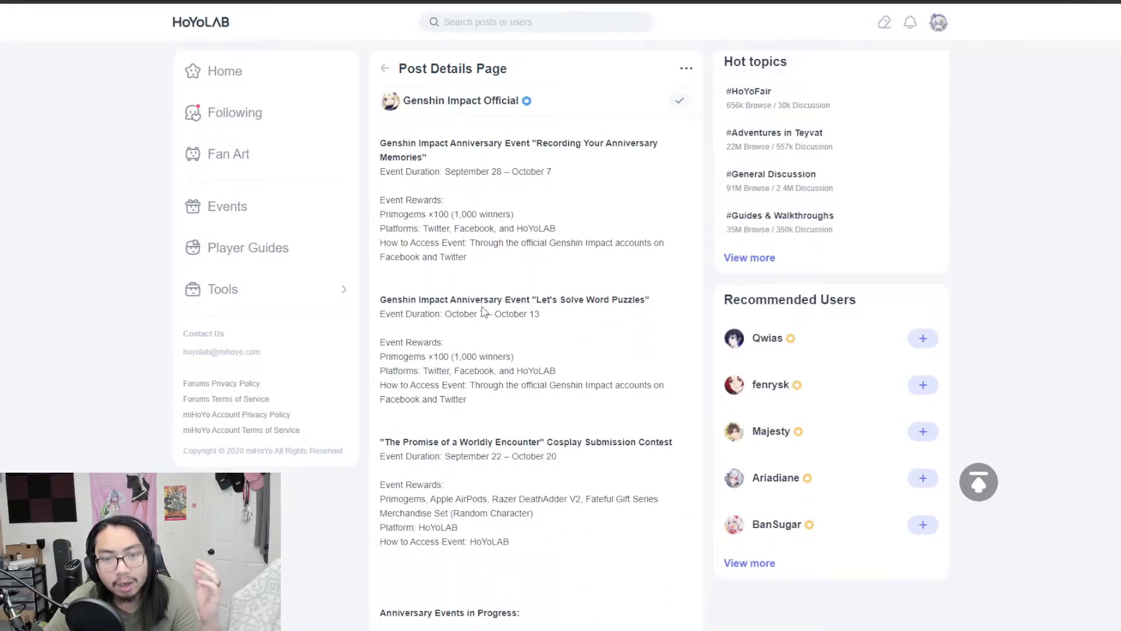
Point out the Let's Solve Word Puzzles title and its listed platforms
left_click_drag(484, 300, 622, 302)
left_click(585, 319)
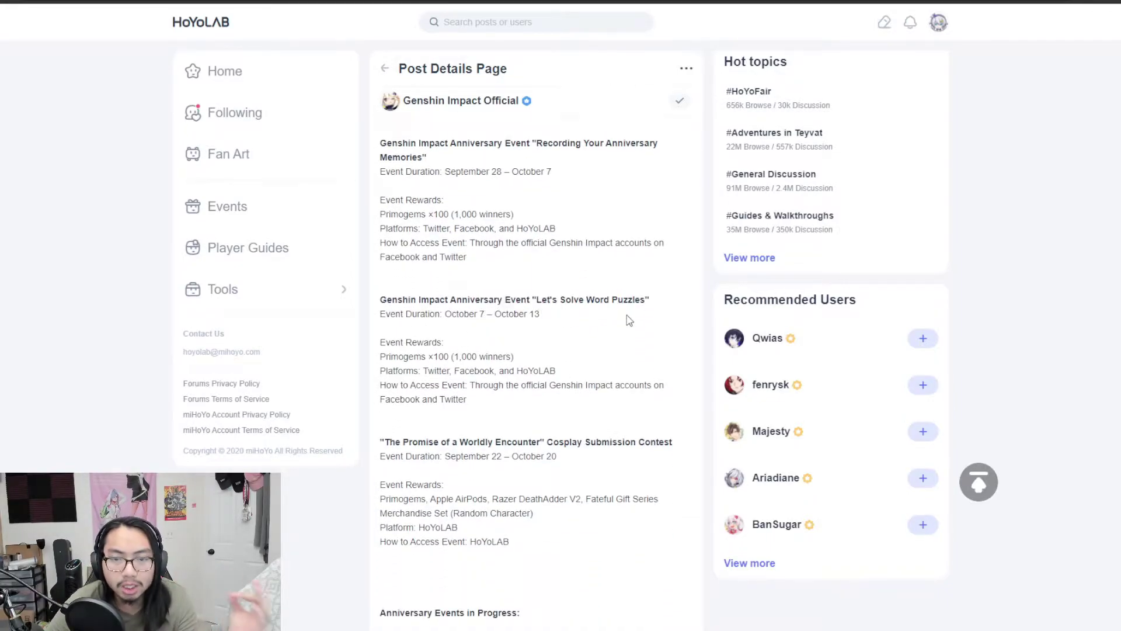
left_click(629, 319)
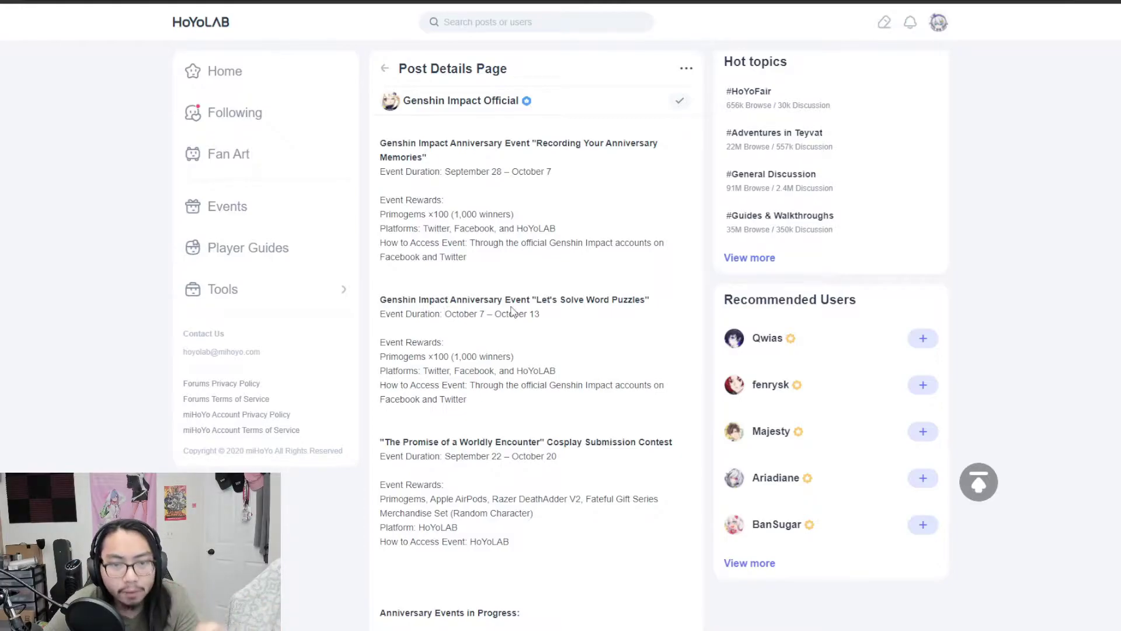
scroll(540, 342, "down", 2)
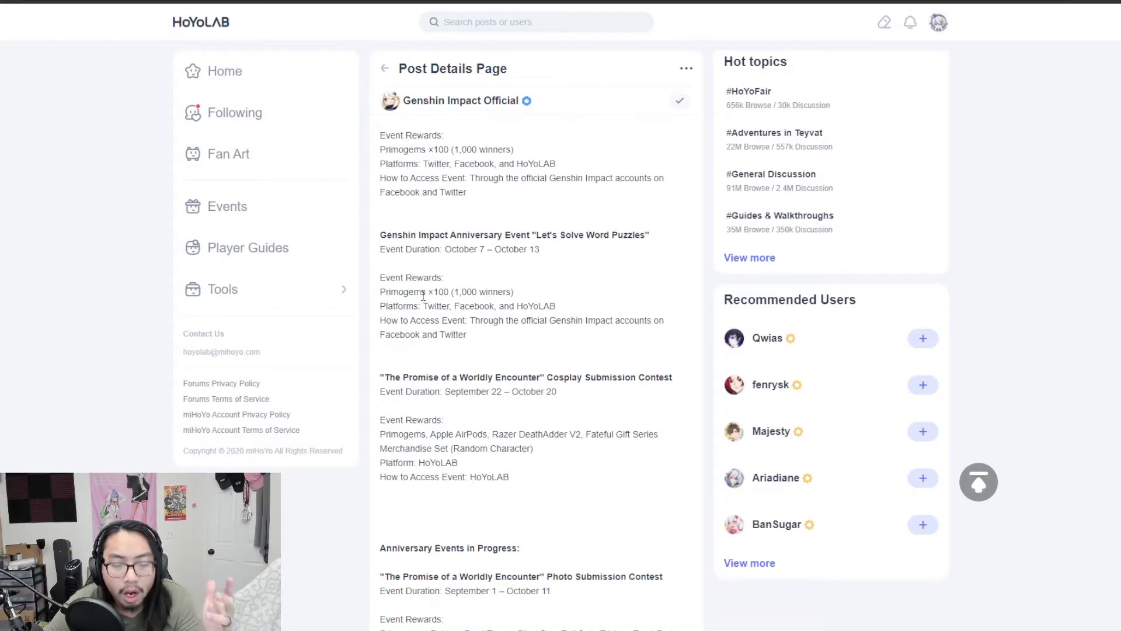
left_click_drag(433, 291, 499, 291)
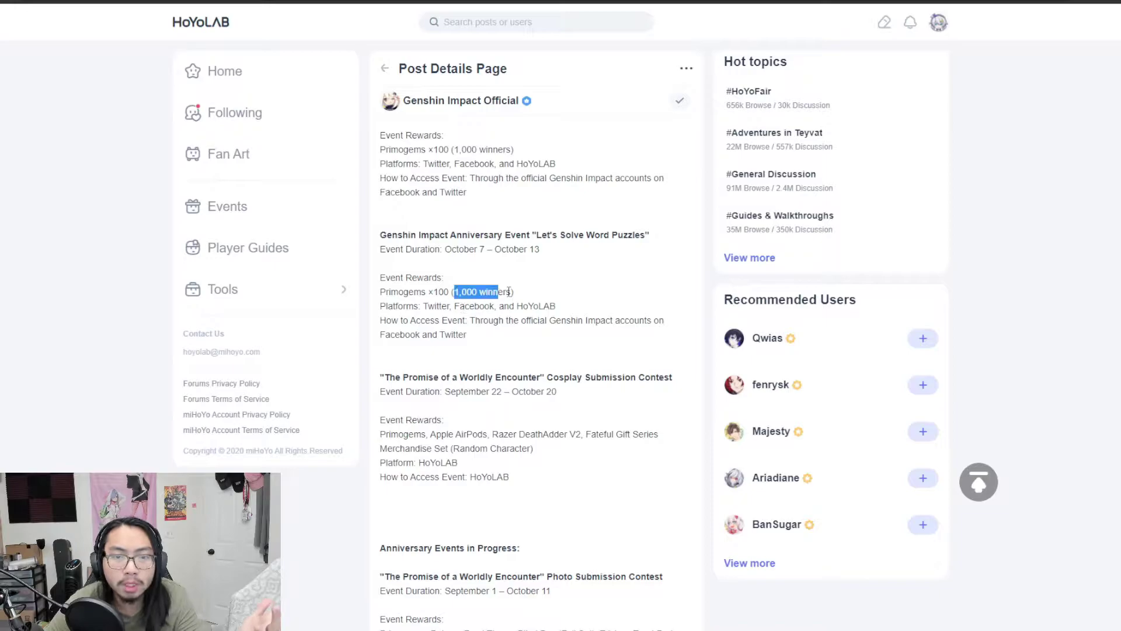
left_click(552, 298)
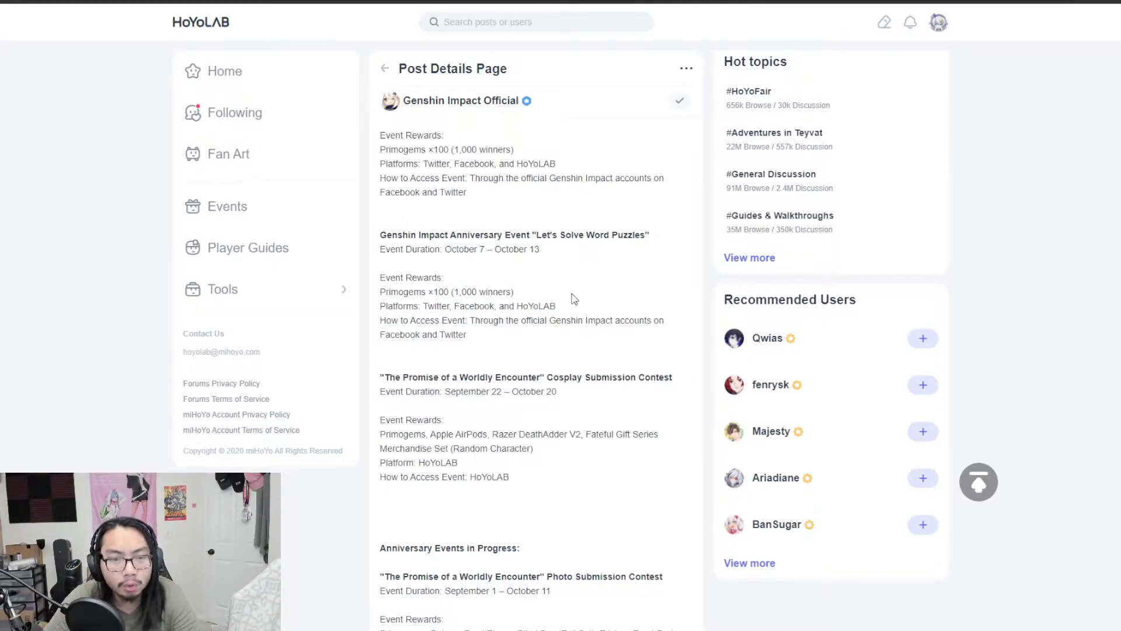
left_click_drag(437, 306, 558, 306)
left_click(501, 311)
left_click(569, 311)
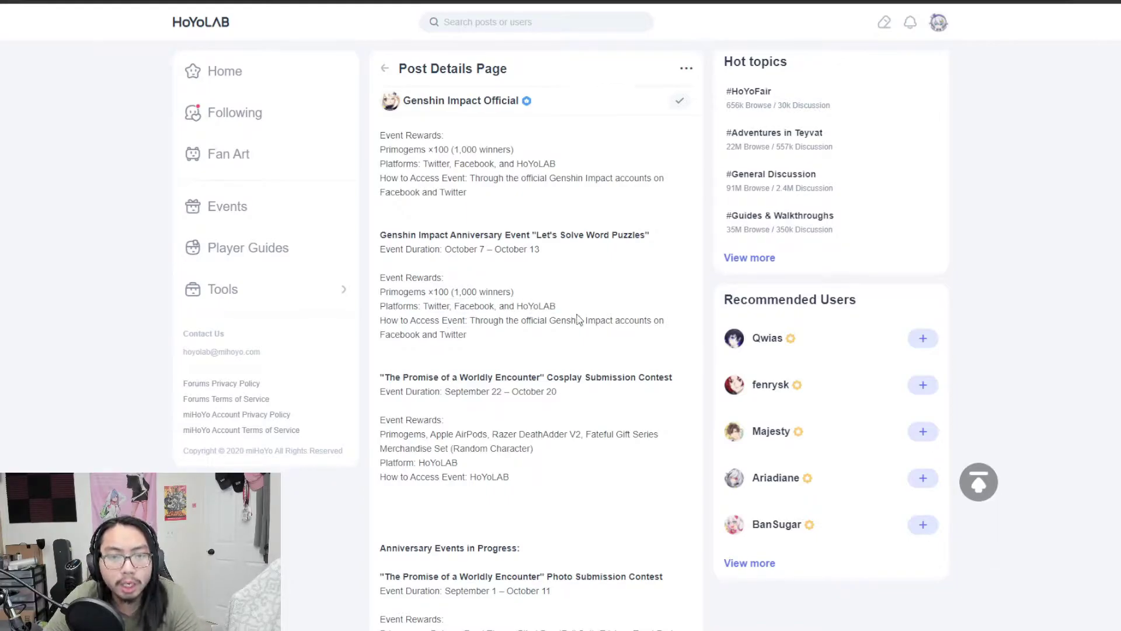
scroll(585, 322, "down", 2)
left_click_drag(447, 247, 672, 247)
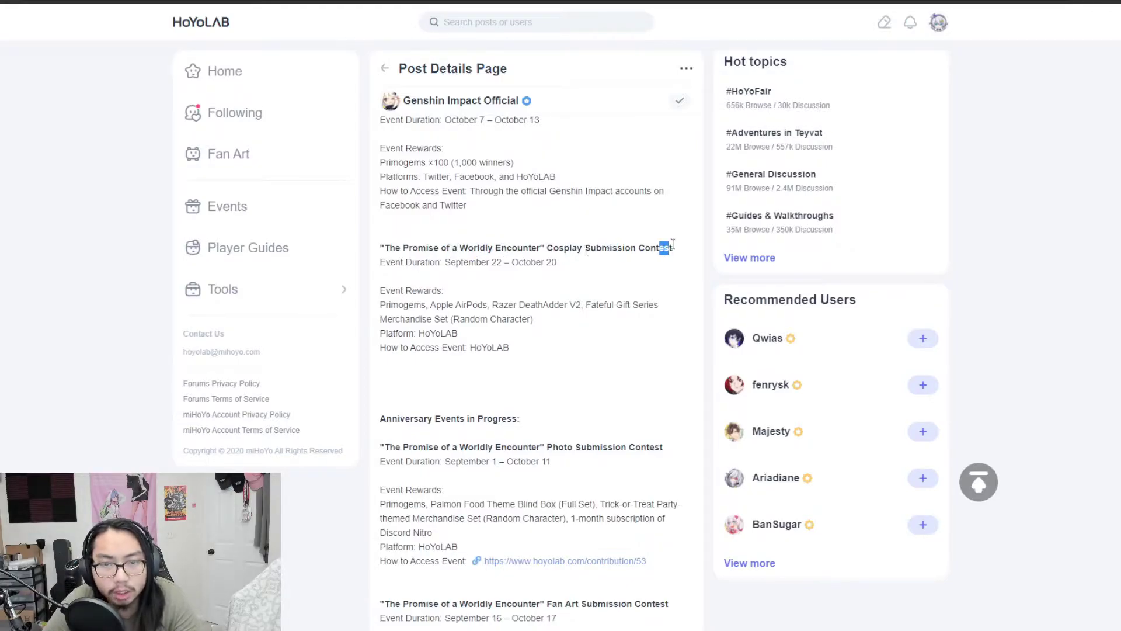
Highlight Cosplay rewards: Primogems, Apple AirPods, Razer DeathAdder V2, Fateful Gift Series, Random Character note
left_click(634, 276)
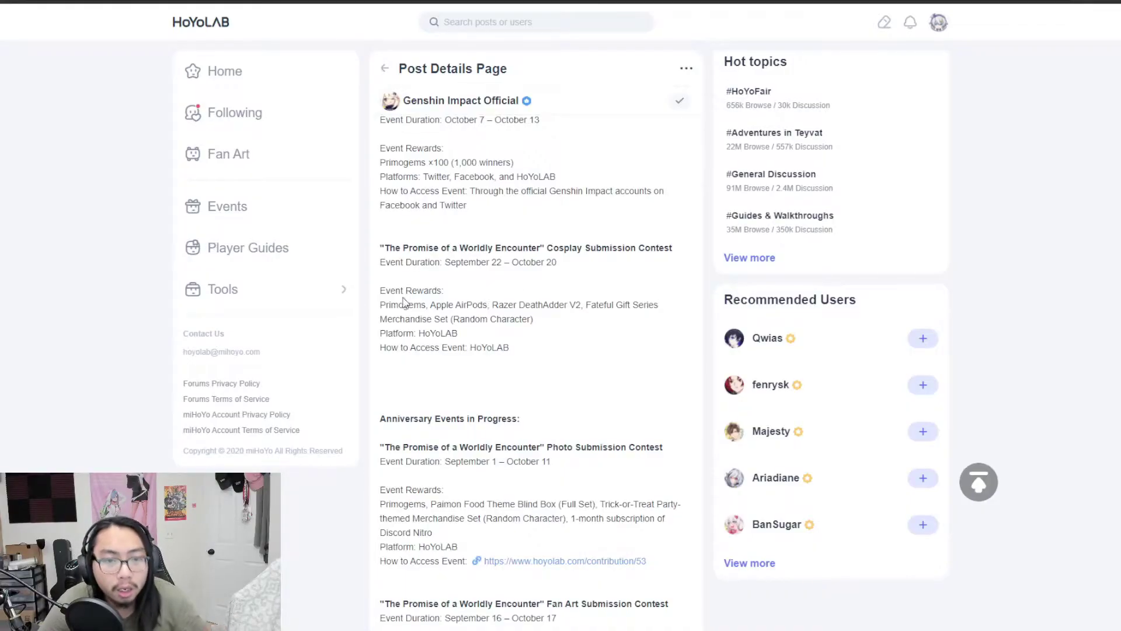
double_click(403, 301)
left_click(479, 347)
left_click_drag(449, 307, 638, 304)
left_click(530, 366)
left_click(598, 340)
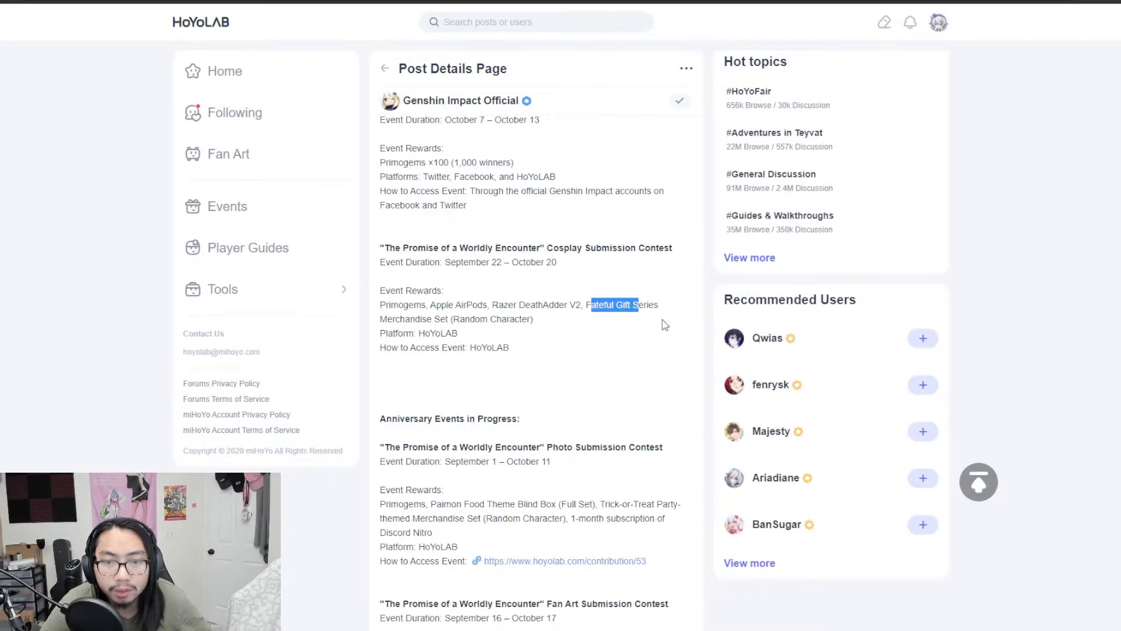
left_click(652, 358)
left_click_drag(459, 319, 508, 319)
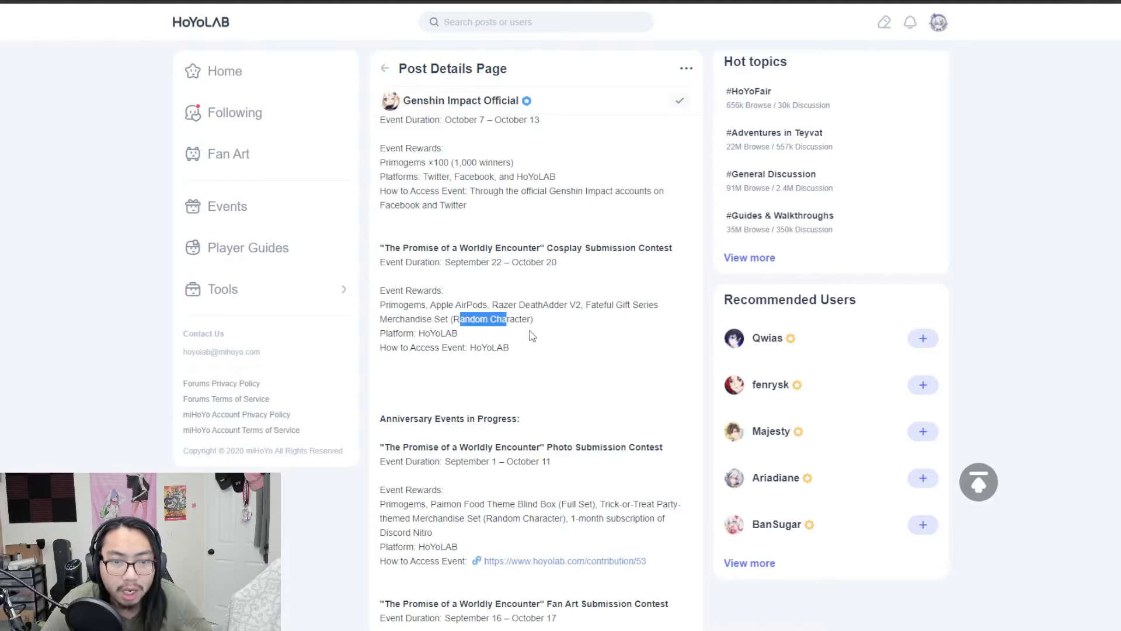
left_click(562, 337)
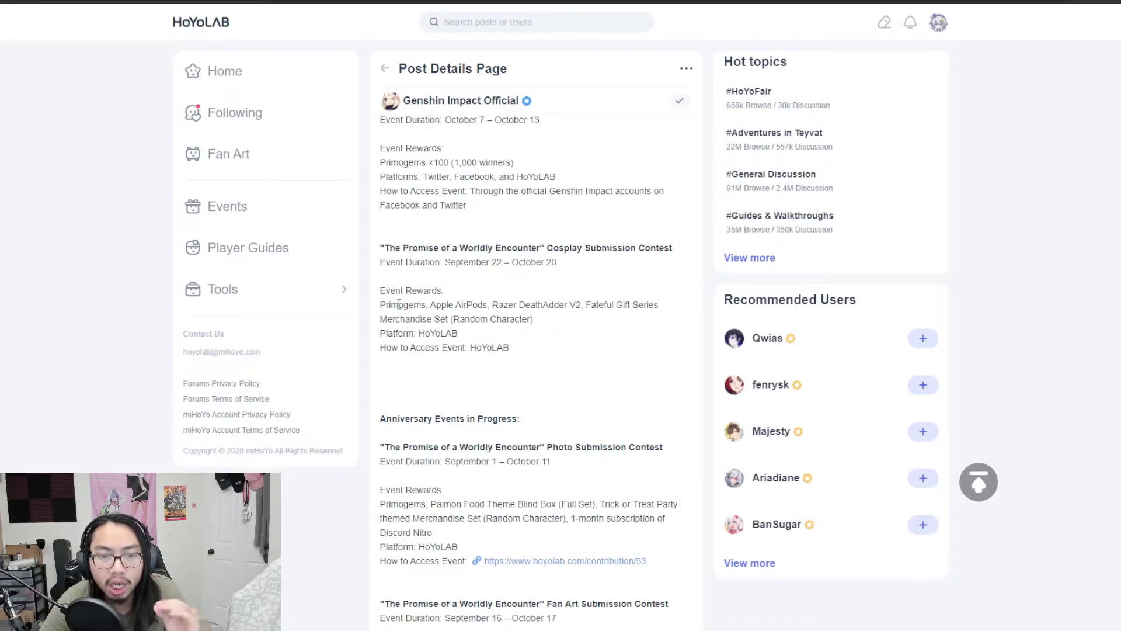
scroll(420, 305, "up", 3)
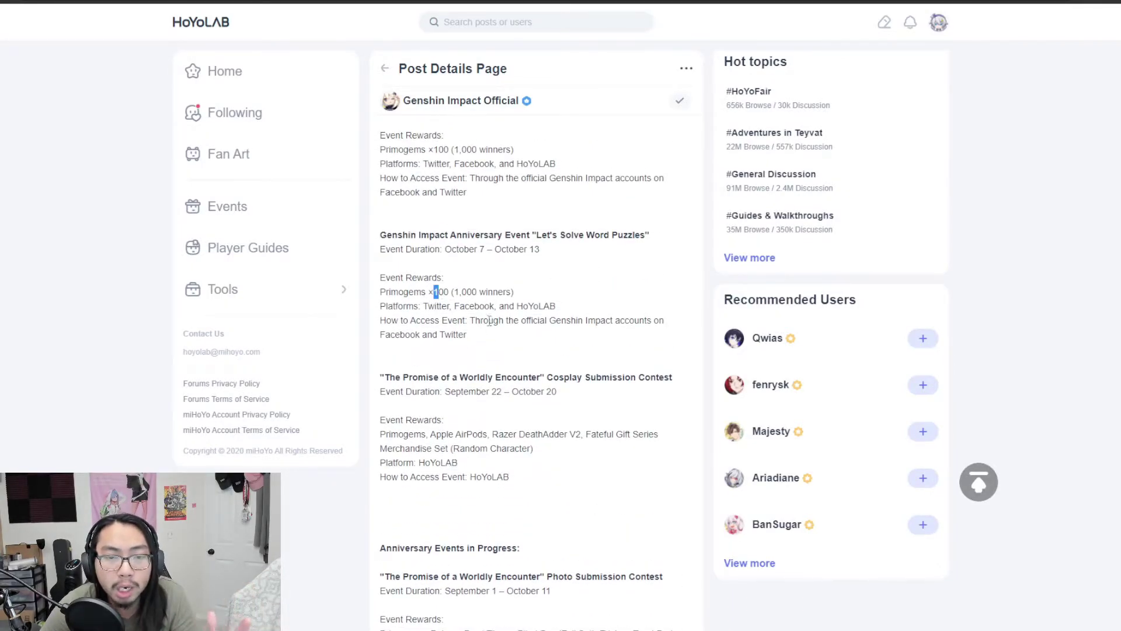
Select the Word Puzzles reward and platform lines, then re-highlight the Cosplay Primogems
triple_click(467, 291)
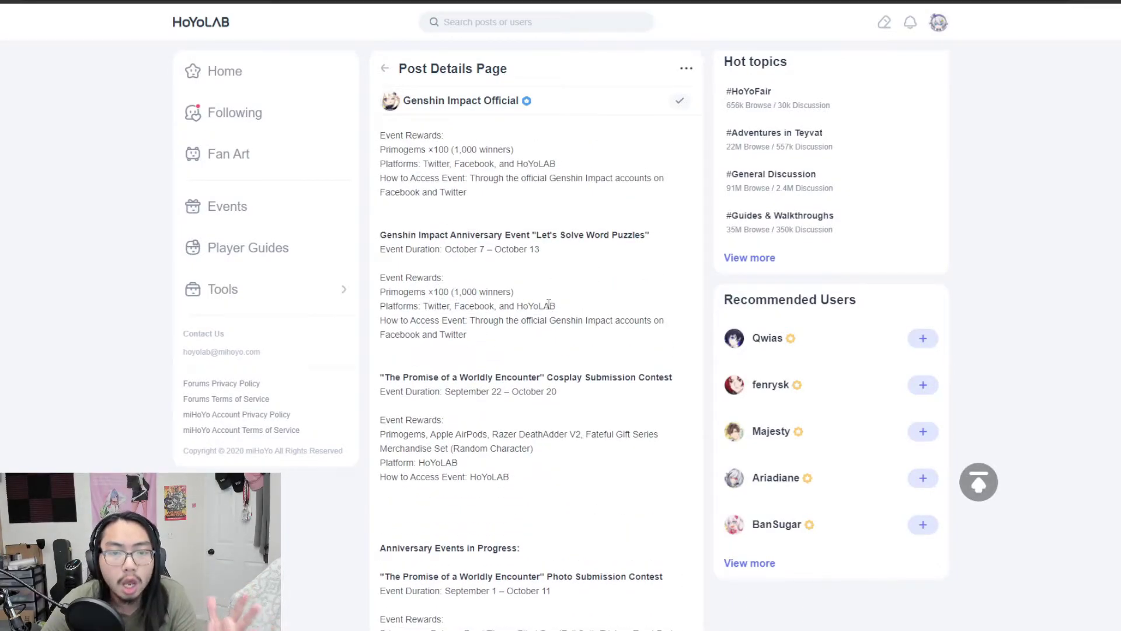
left_click(539, 338)
scroll(539, 350, "down", 2)
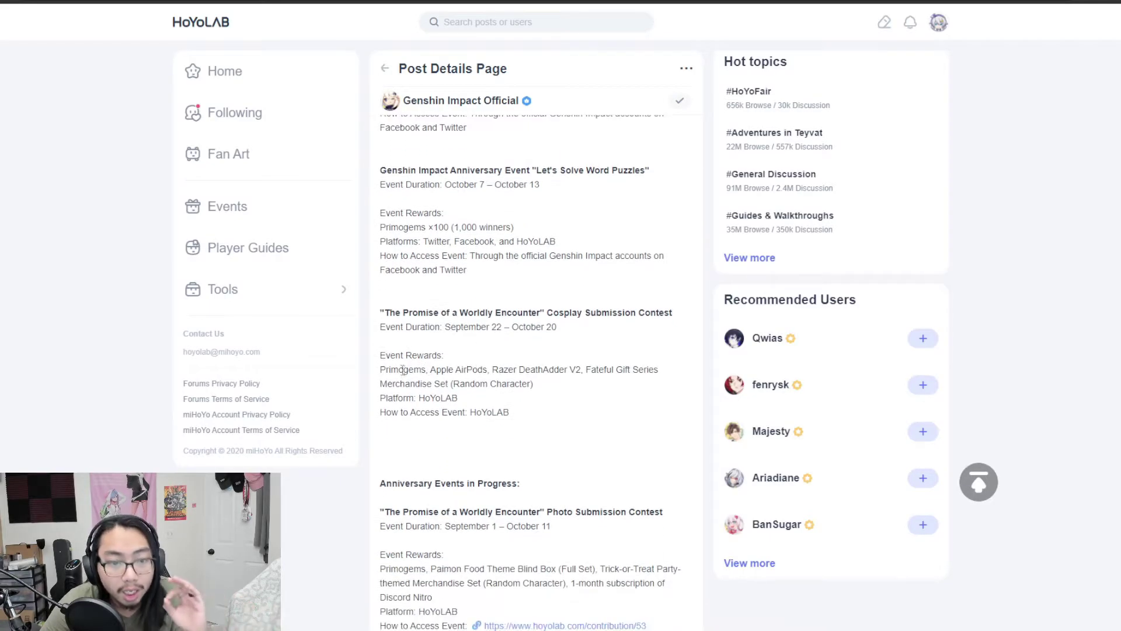
left_click_drag(398, 369, 430, 372)
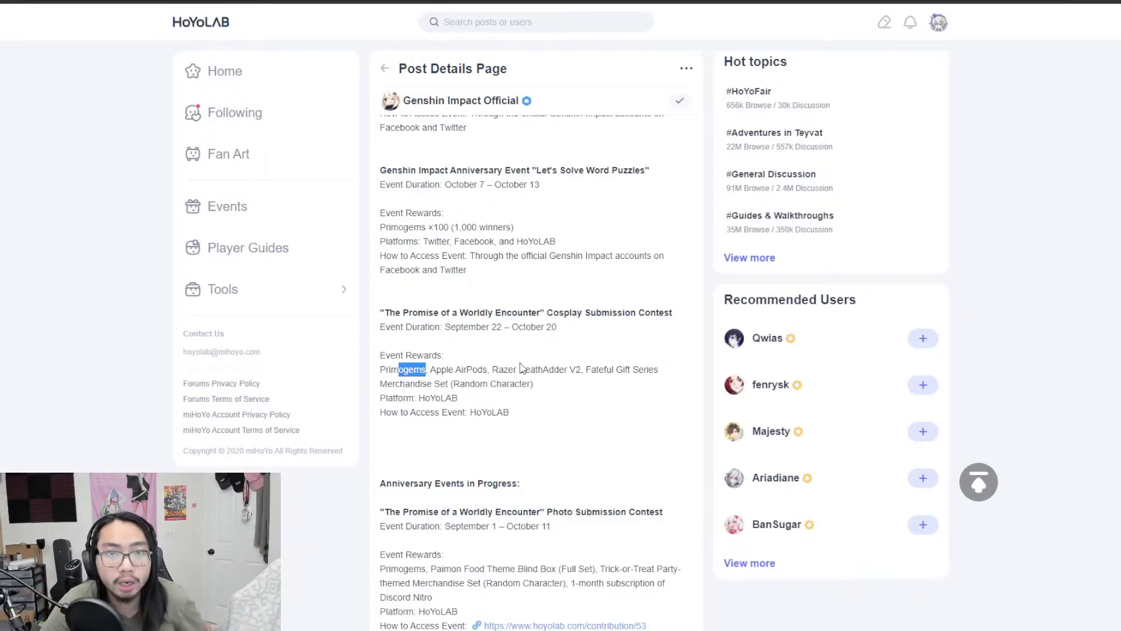
scroll(545, 388, "down", 3)
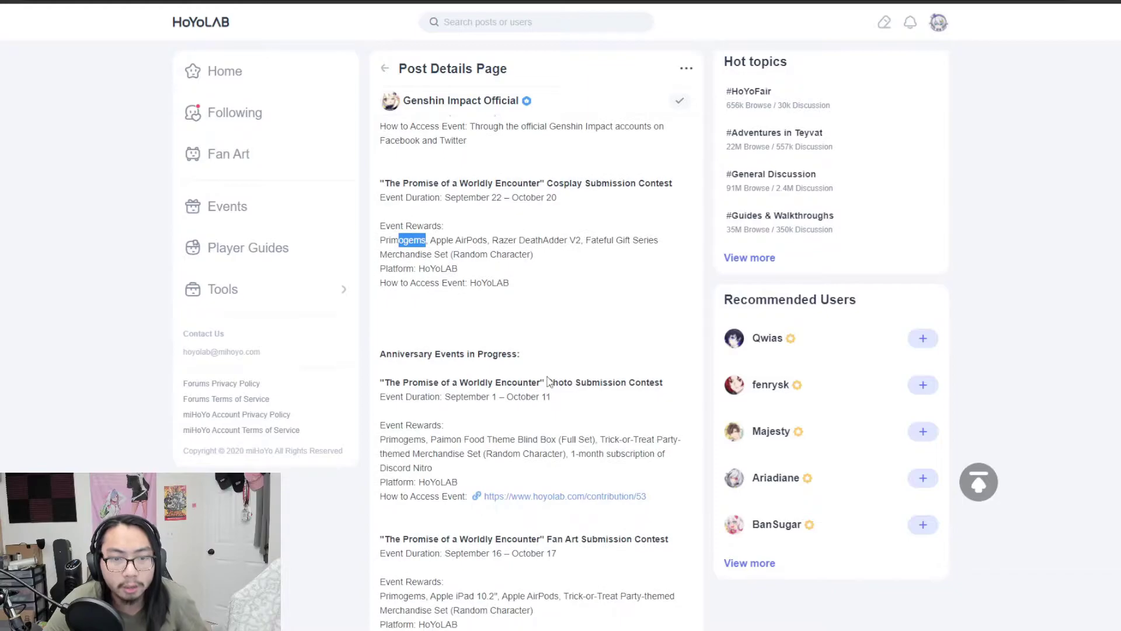
scroll(561, 350, "down", 2)
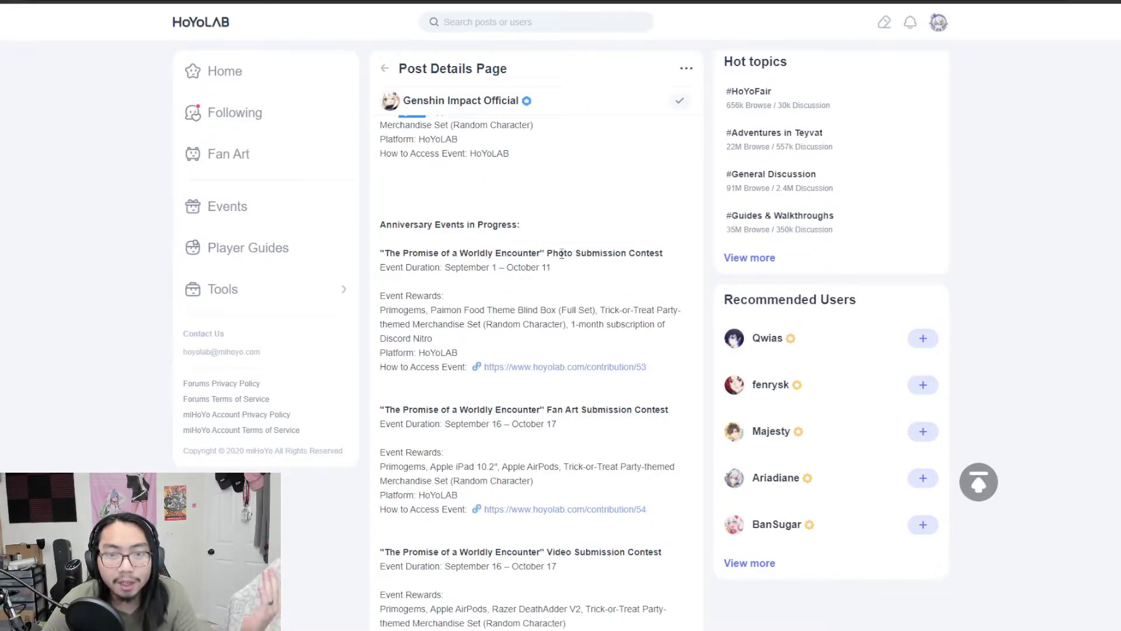
Highlight the Photo contest title and its Paimon Food Theme Blind Box reward
double_click(570, 253)
left_click(632, 272)
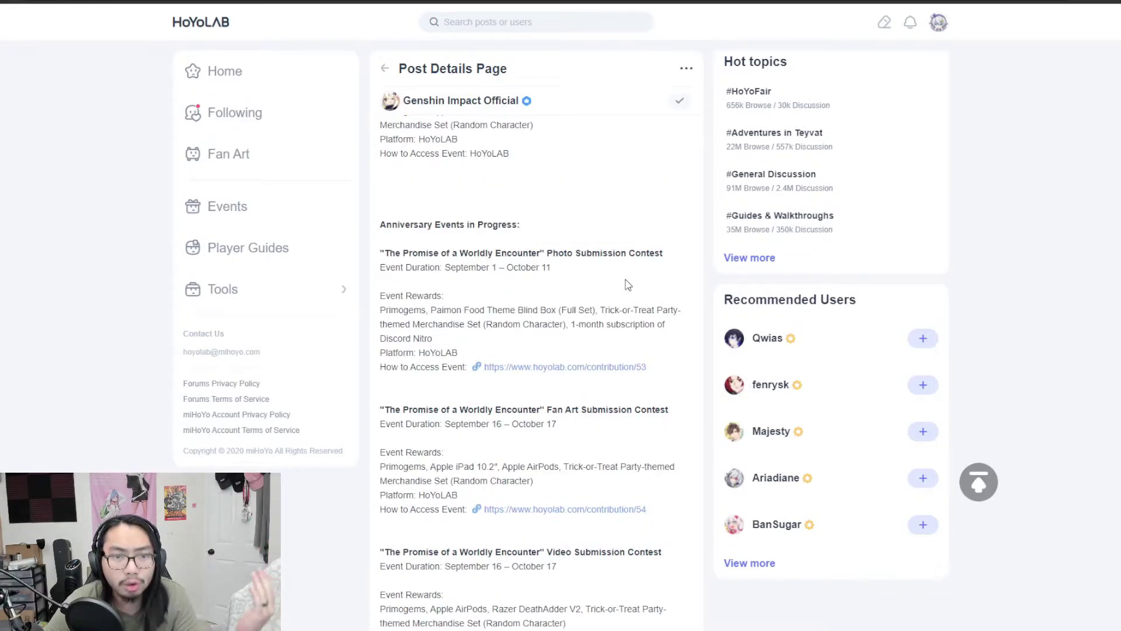
left_click_drag(396, 310, 484, 324)
left_click(455, 336)
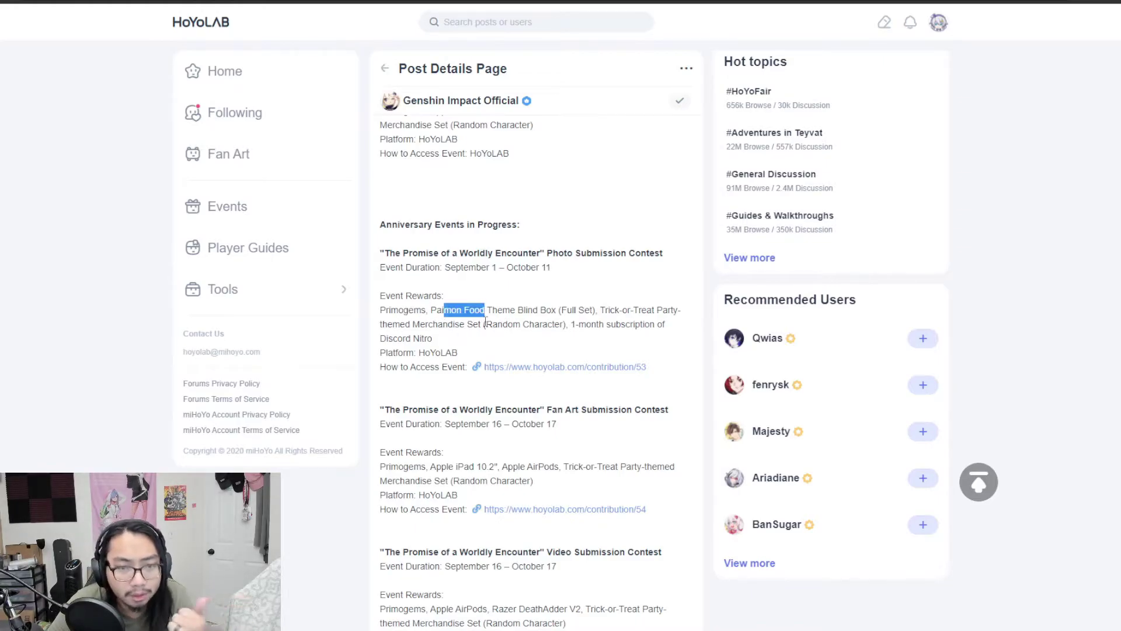
left_click(522, 350)
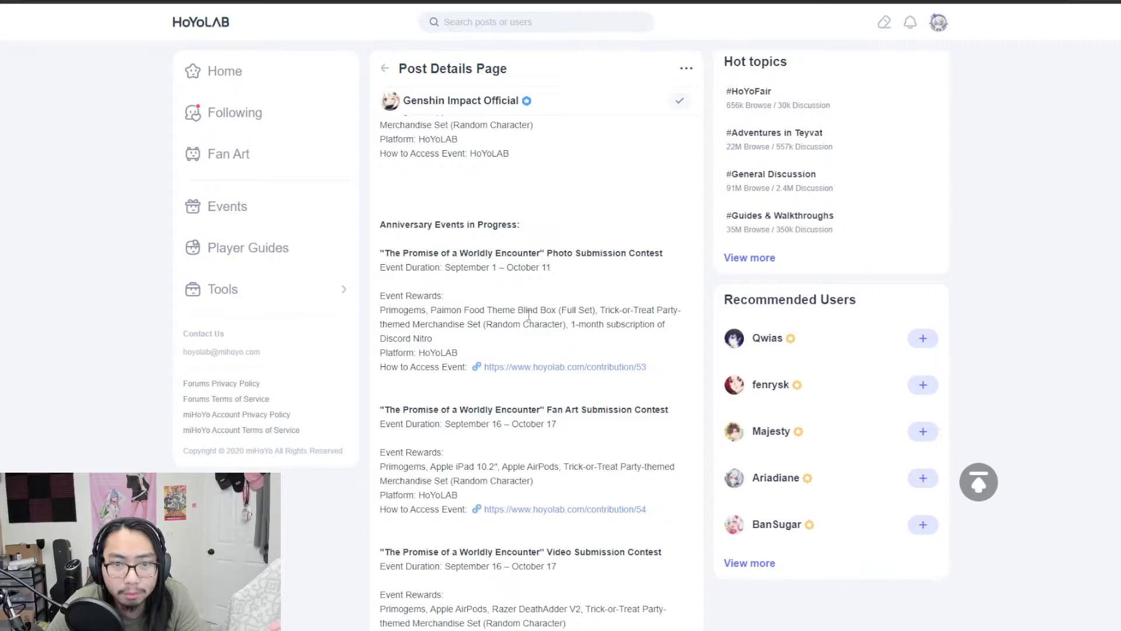
Highlight the Photo contest's 1-month subscription and Discord Nitro rewards
left_click_drag(675, 309, 605, 323)
left_click(480, 340)
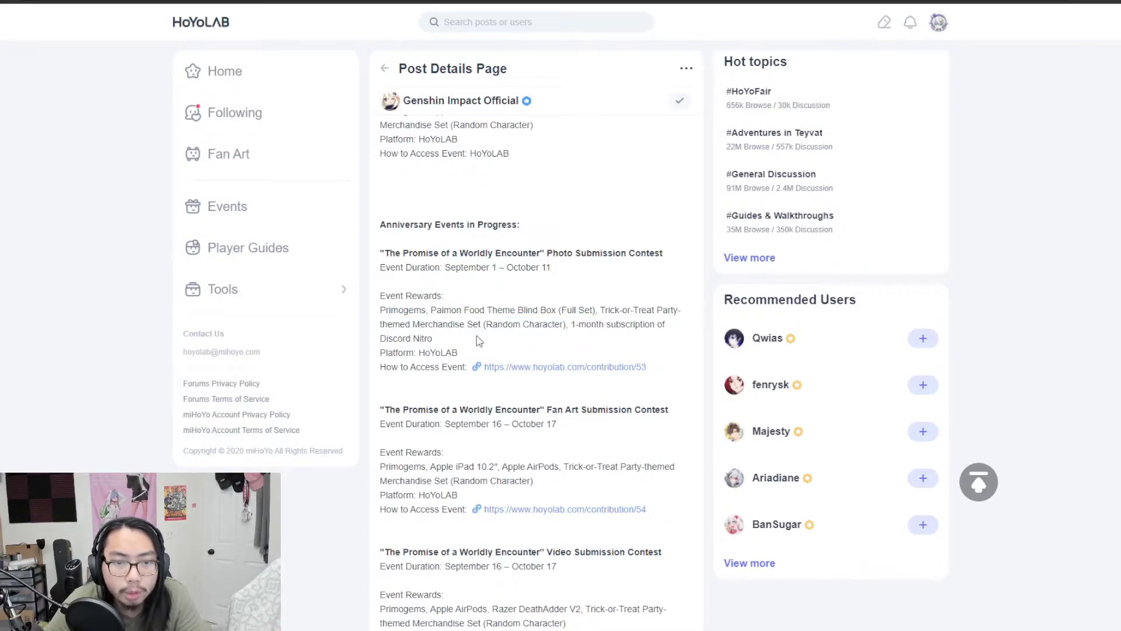
left_click_drag(413, 324, 497, 323)
left_click_drag(599, 324, 612, 323)
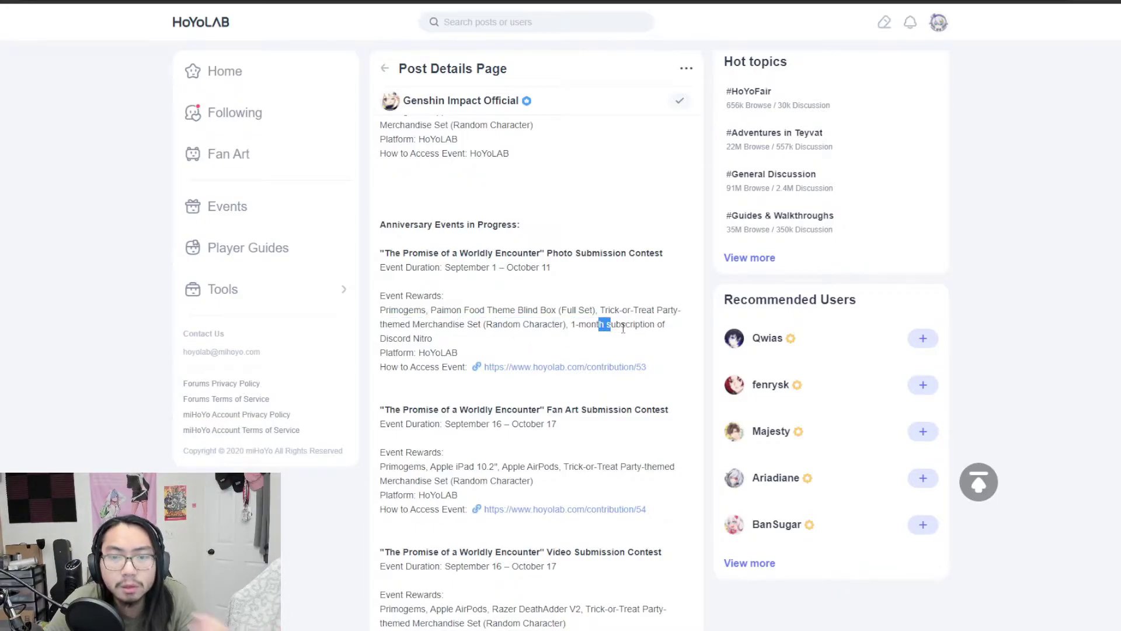
mouse_move(474, 341)
left_mouse_down()
mouse_move(506, 352)
mouse_move(383, 338)
left_mouse_up()
left_click(456, 351)
left_click(467, 348)
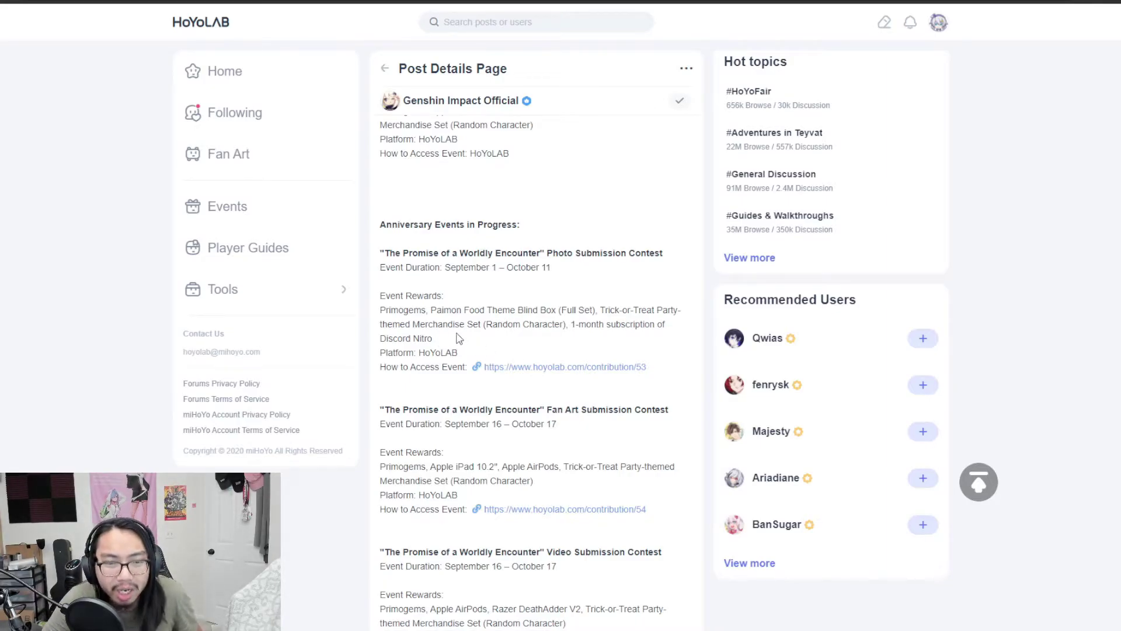
Highlight the Fan Art Submission Contest heading and its iPad reward
double_click(447, 309)
scroll(525, 350, "down", 2)
left_click_drag(515, 279, 441, 295)
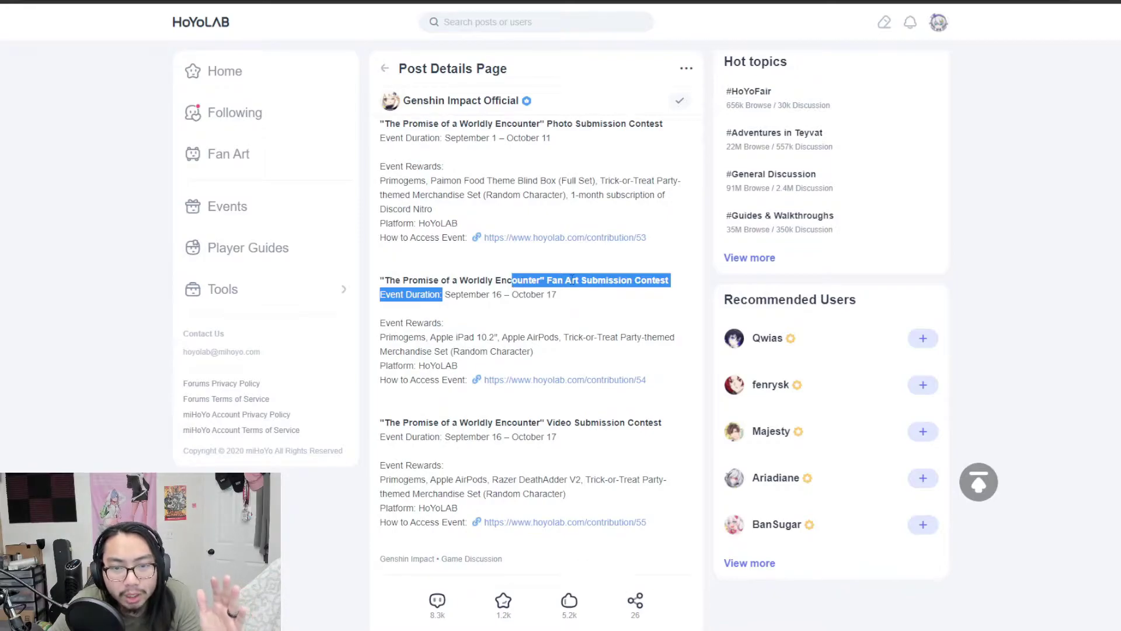
left_click(552, 280)
left_click_drag(547, 279, 672, 283)
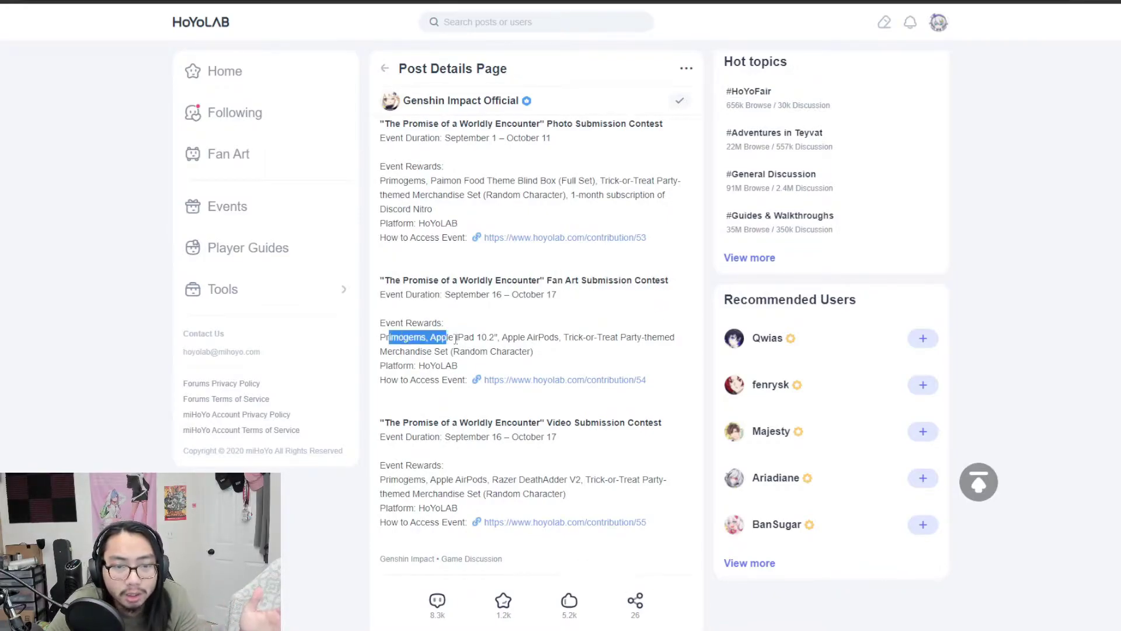
left_click_drag(388, 336, 596, 336)
left_click(613, 350)
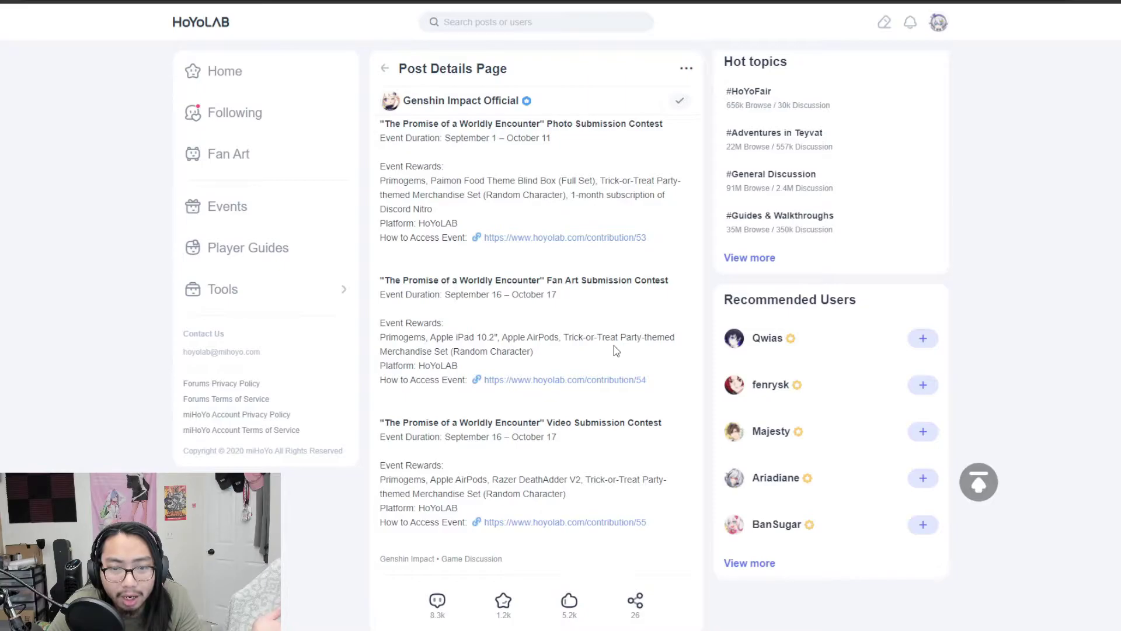
left_click_drag(572, 337, 646, 338)
Highlight the Video Submission Contest heading, its reward items, and the DeathAdder reward
left_click(630, 357)
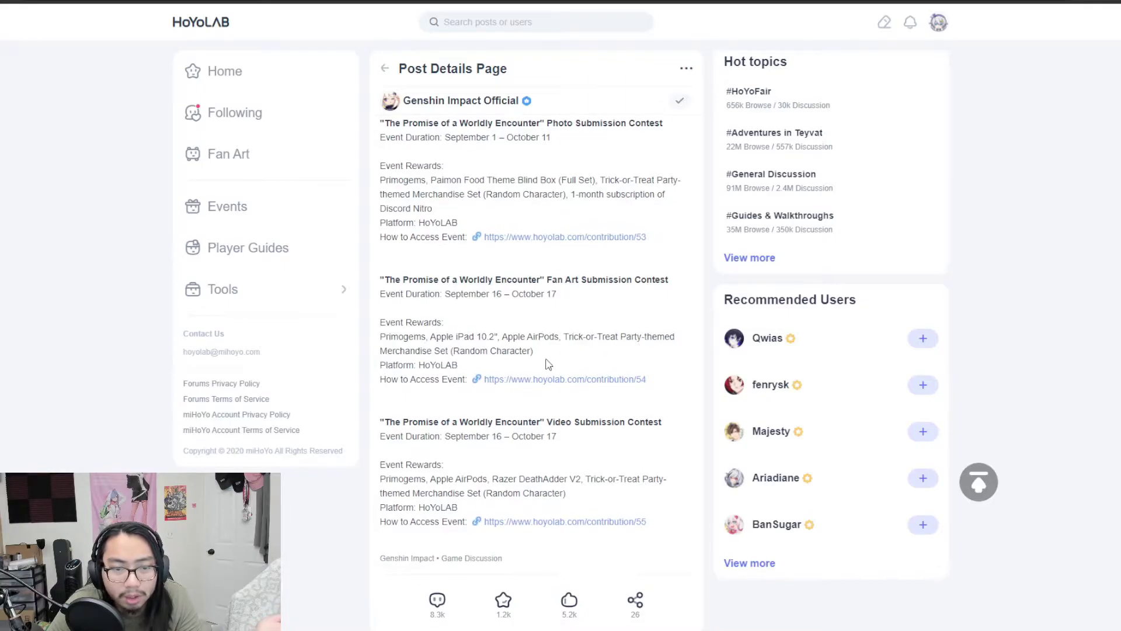
scroll(543, 368, "down", 1)
scroll(470, 373, "down", 1)
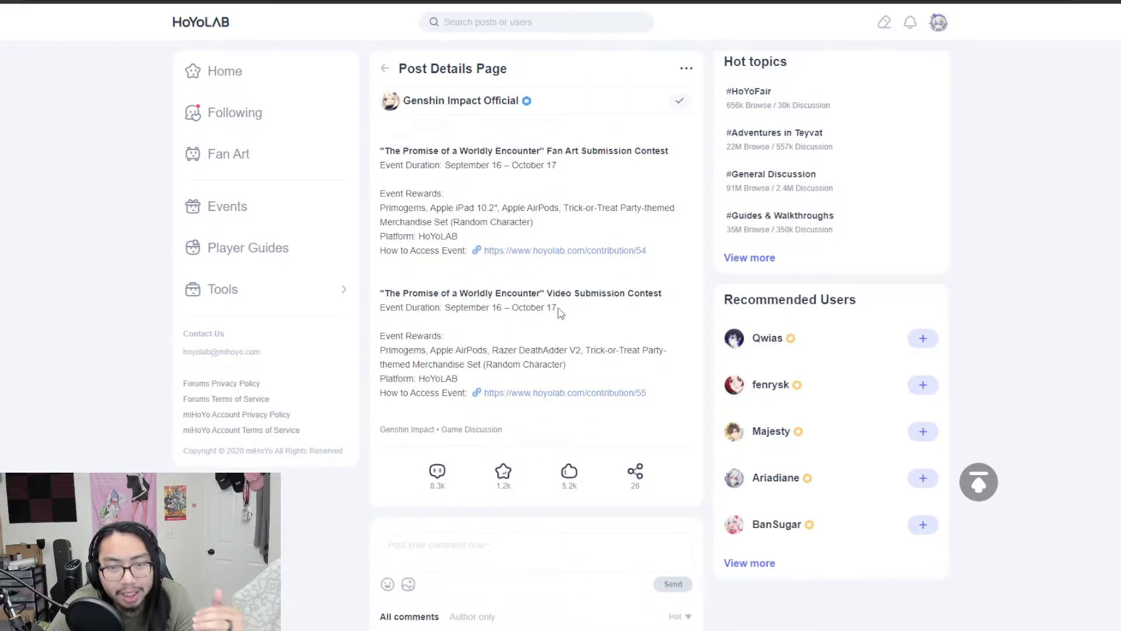
left_click_drag(547, 293, 632, 293)
mouse_move(404, 335)
left_mouse_down()
mouse_move(443, 335)
mouse_move(429, 349)
left_mouse_up()
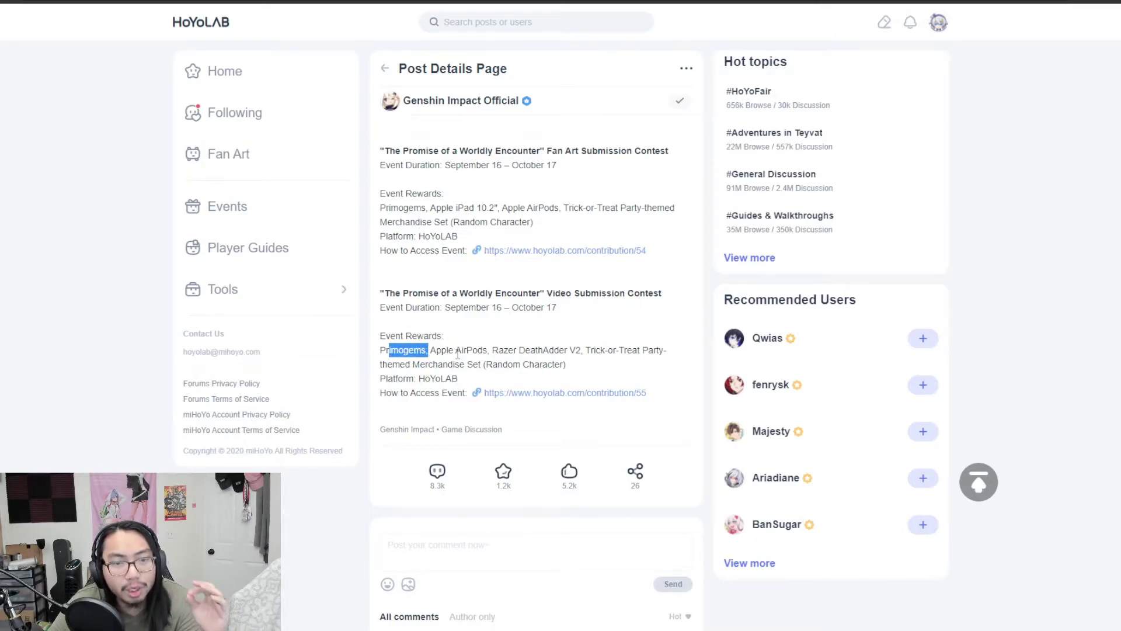
left_click_drag(529, 350, 565, 349)
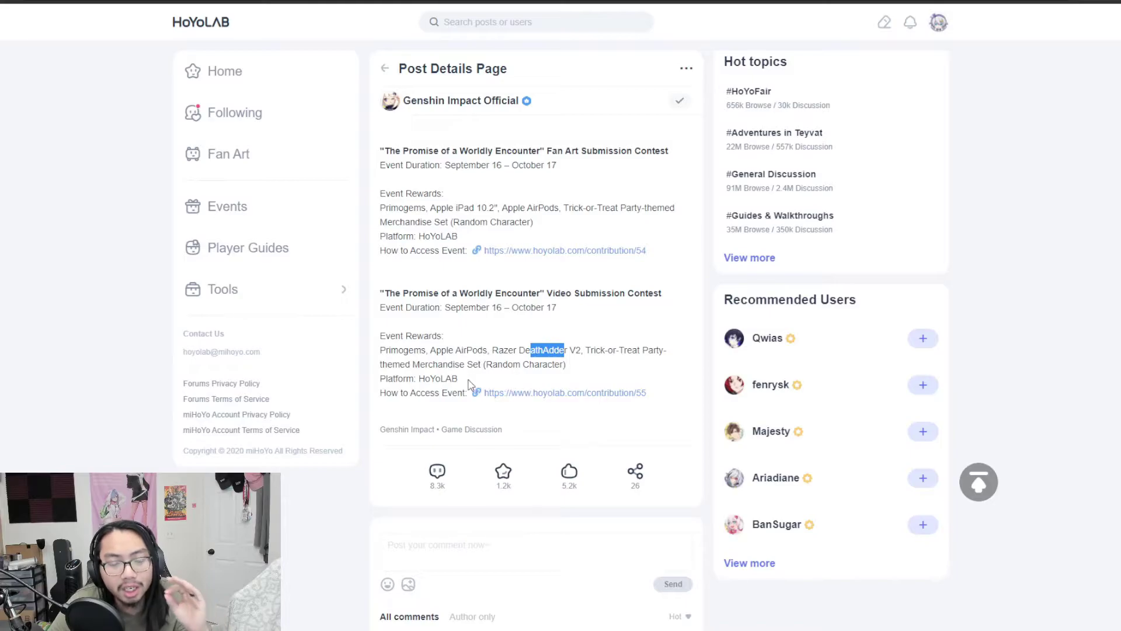
scroll(499, 363, "down", 3)
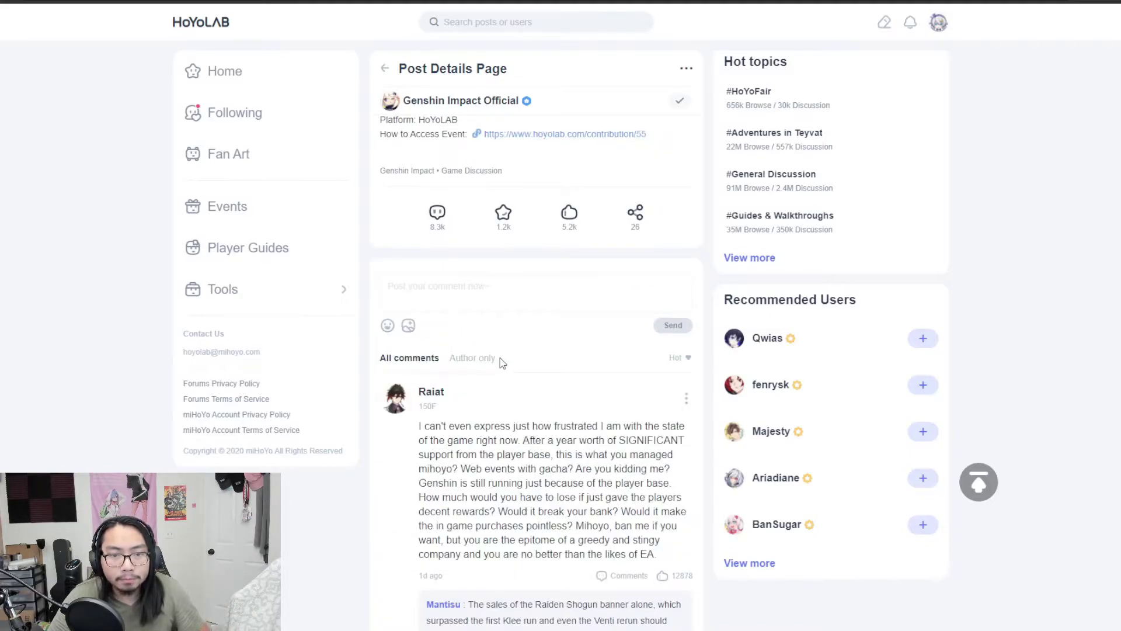
scroll(499, 360, "up", 2)
scroll(489, 350, "up", 2)
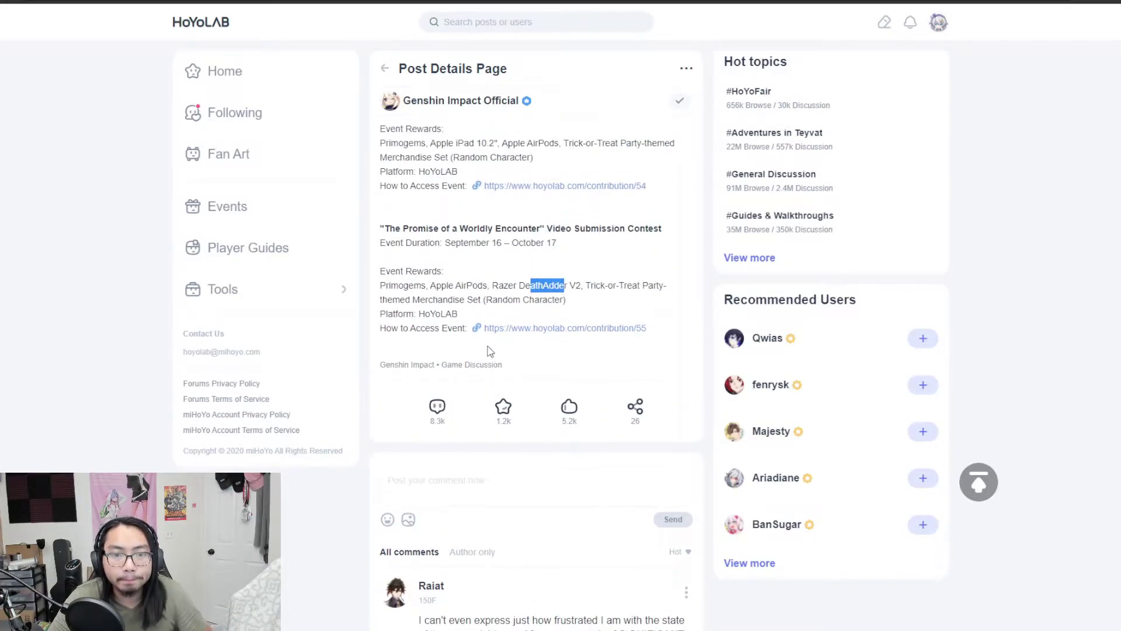
Clear the DeathAdder highlight on the way to Raiat's top comment and its replies
left_click(533, 313)
scroll(516, 317, "up", 2)
scroll(516, 317, "up", 2)
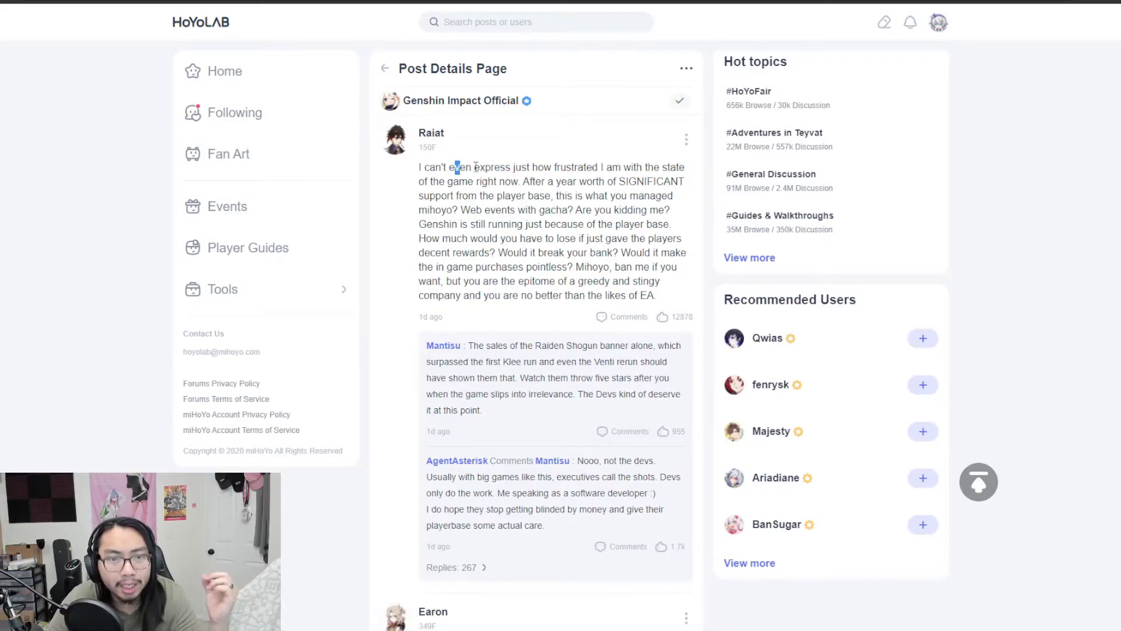
Highlight phrases in Raiat's top comment while reading, including the words about web events
mouse_move(554, 167)
left_mouse_down()
mouse_move(602, 166)
mouse_move(561, 181)
left_mouse_up()
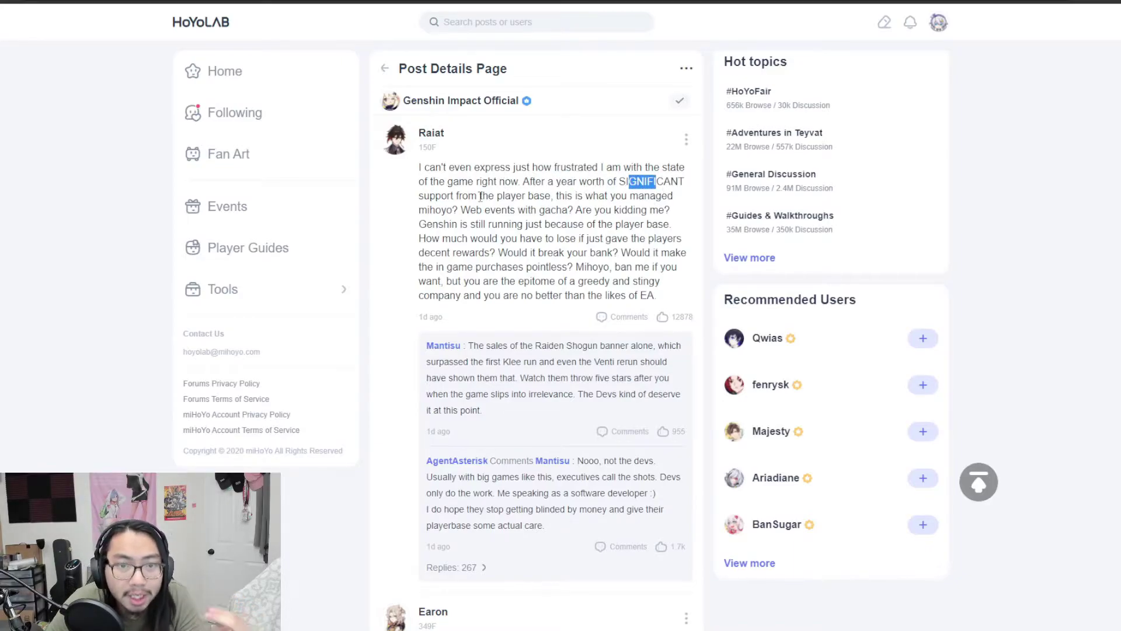
left_click_drag(468, 195, 491, 194)
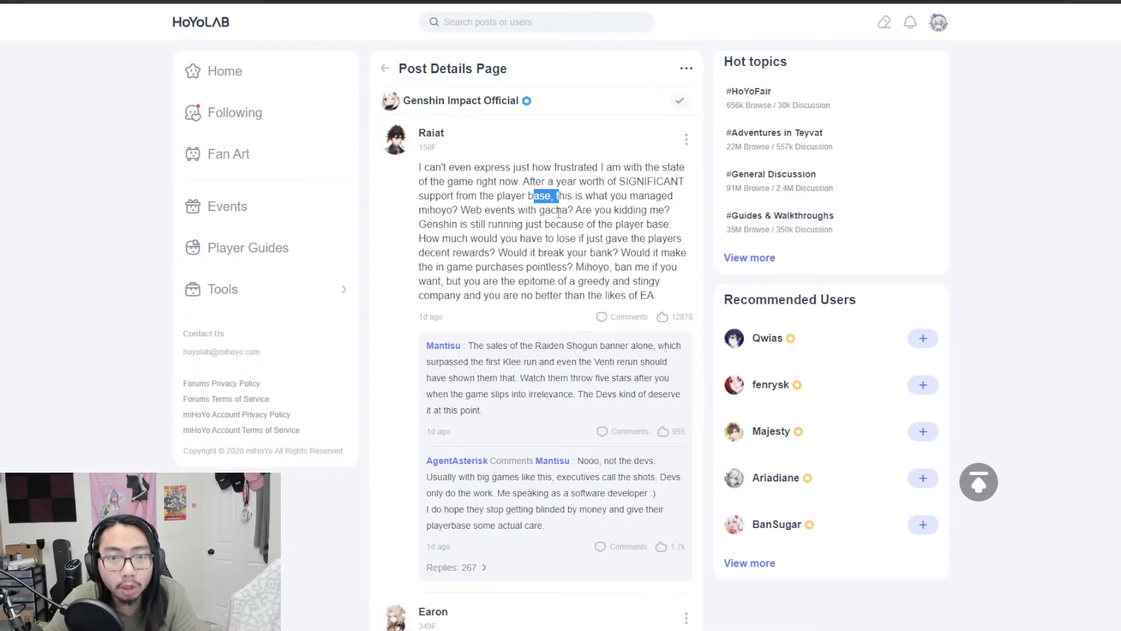
left_click(570, 208)
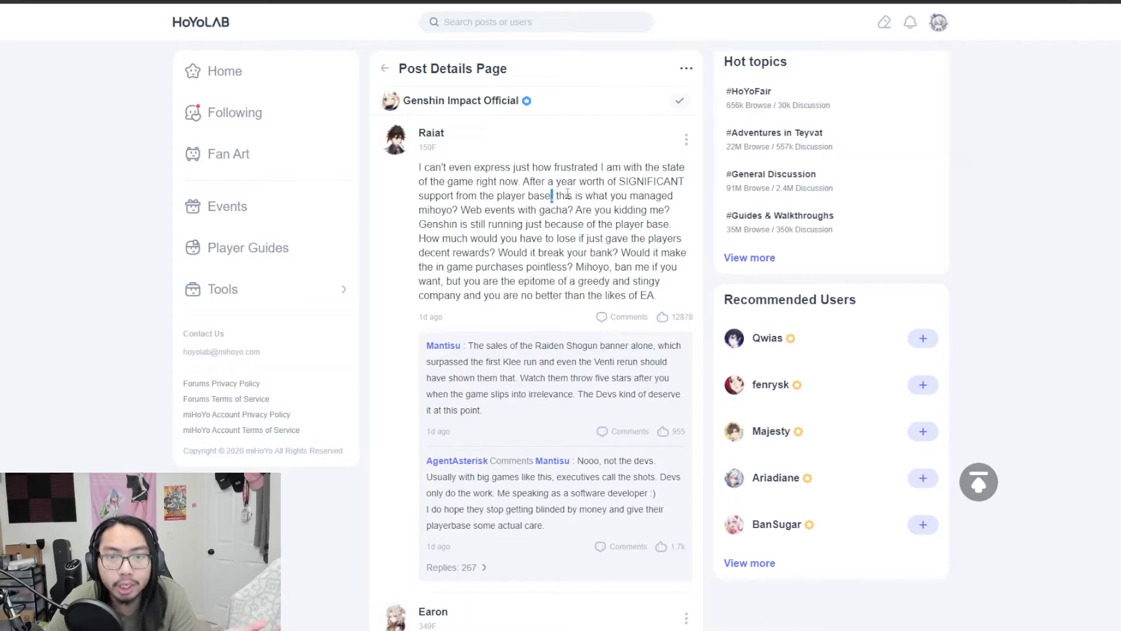
left_click_drag(554, 194, 605, 196)
left_click(594, 210)
left_click_drag(435, 210, 535, 210)
left_click(491, 210)
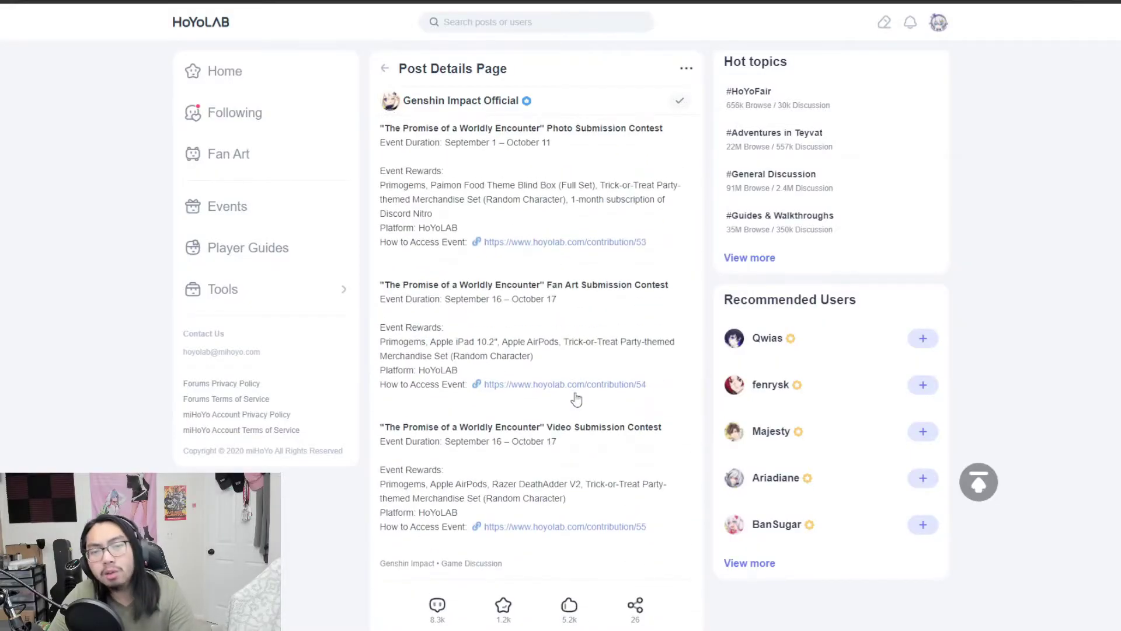
scroll(584, 410, "up", 4)
scroll(585, 410, "up", 2)
scroll(585, 410, "down", 1)
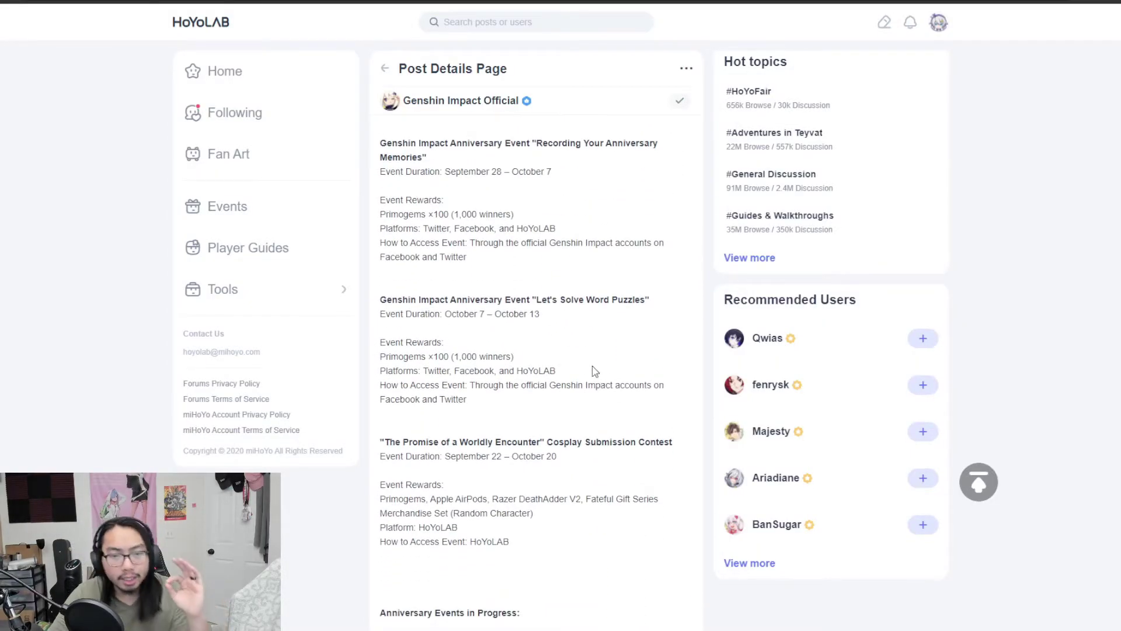
scroll(580, 380, "up", 2)
scroll(580, 381, "up", 1)
scroll(581, 382, "up", 1)
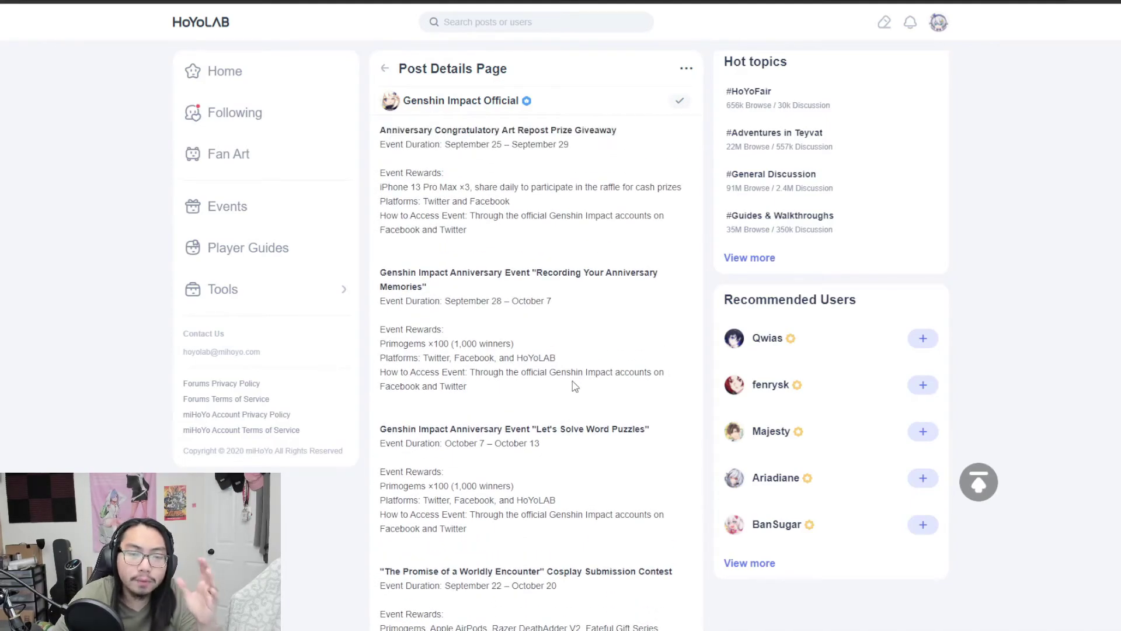
scroll(574, 386, "up", 2)
scroll(574, 387, "up", 2)
scroll(575, 386, "up", 1)
left_click_drag(381, 381, 460, 396)
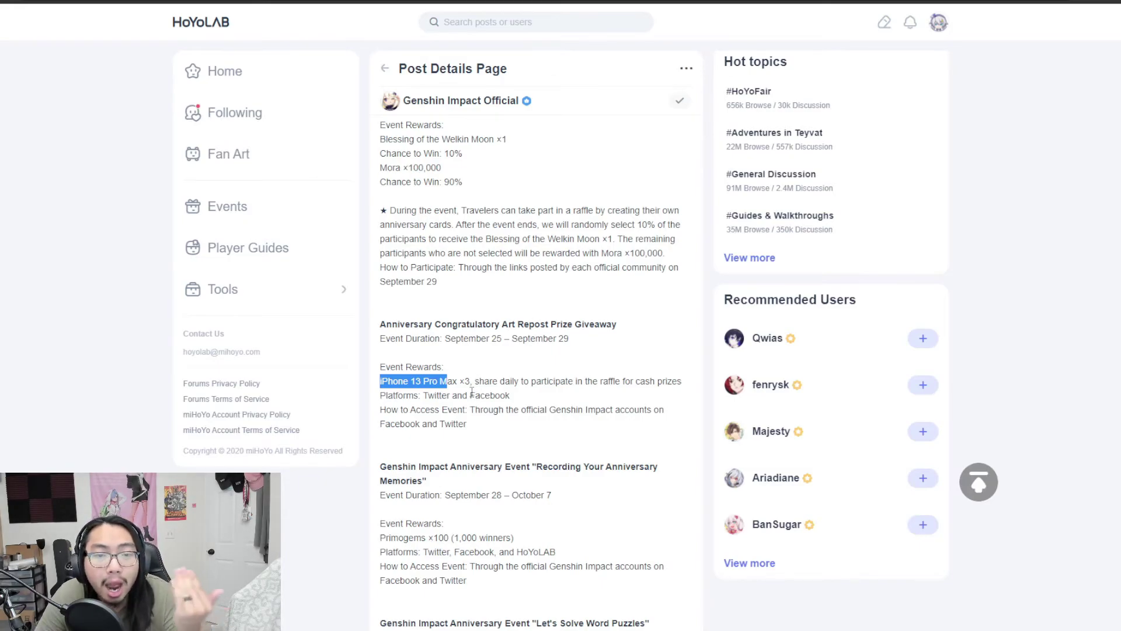
Highlight the Art Repost Prize Giveaway's event dates and heading, then clear the selection
left_click_drag(529, 339, 613, 347)
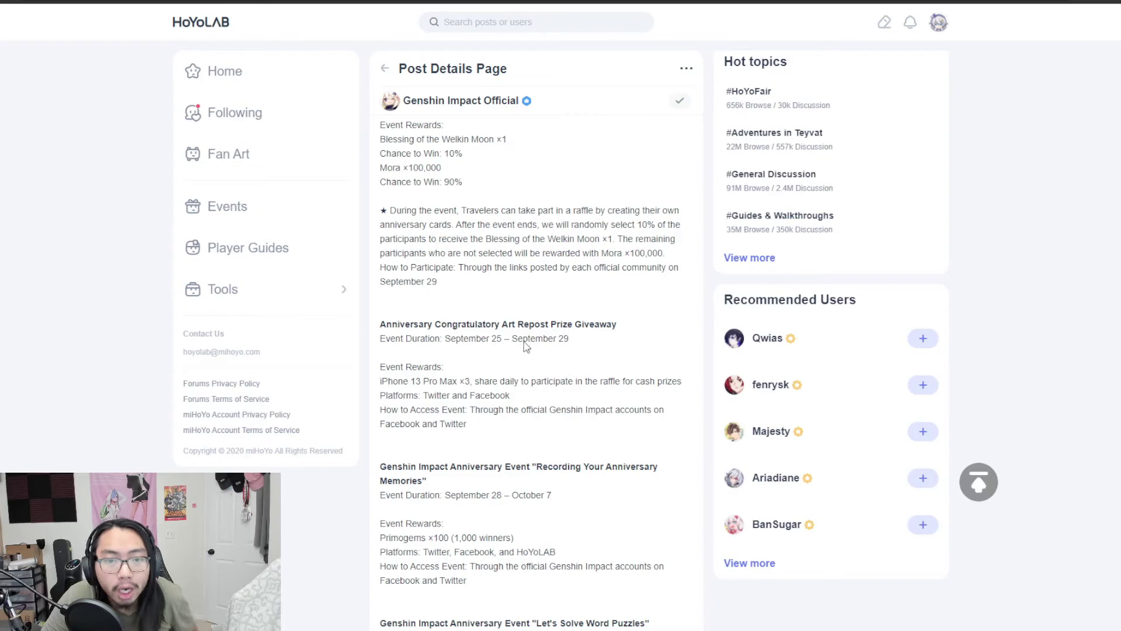
left_click_drag(506, 323, 669, 342)
left_click(600, 359)
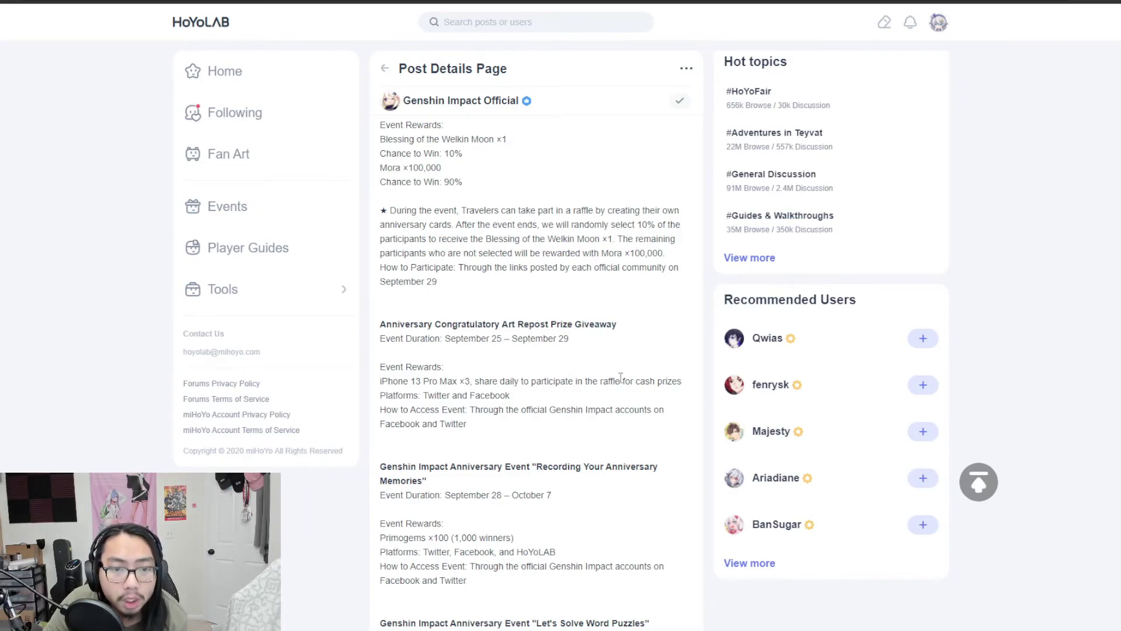
scroll(621, 377, "down", 3)
scroll(620, 381, "down", 2)
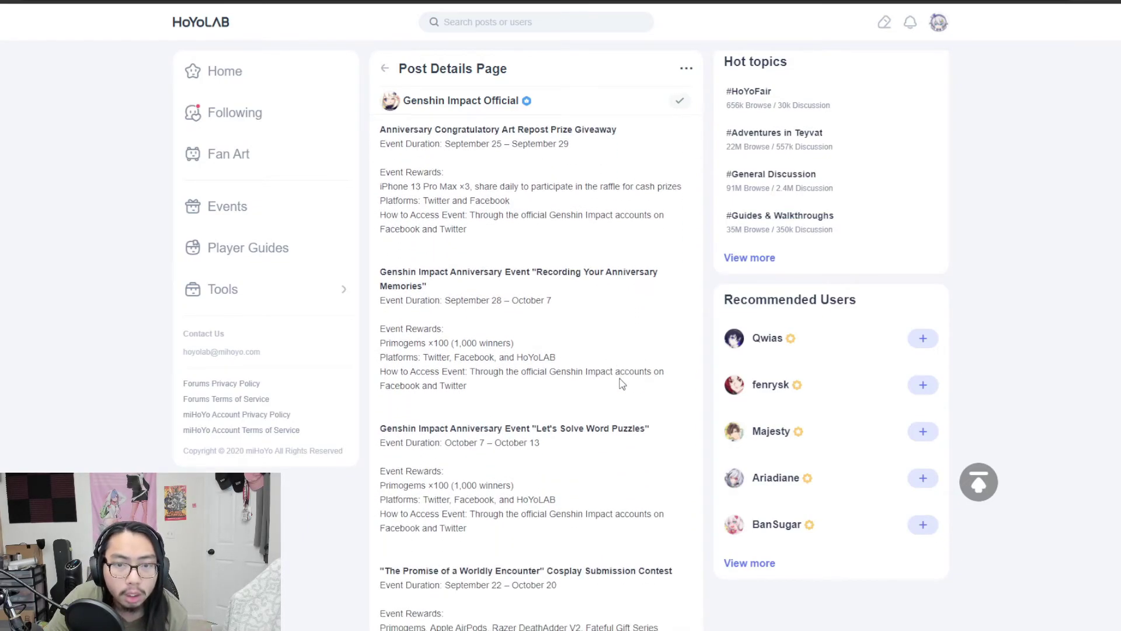
scroll(620, 383, "down", 1)
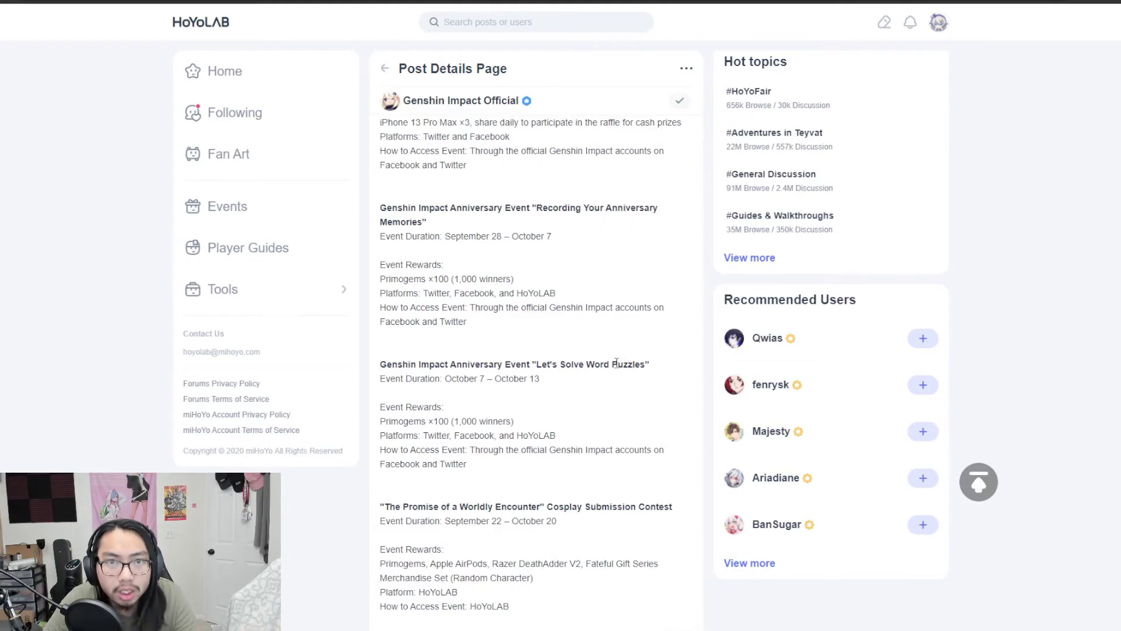
scroll(616, 365, "down", 2)
scroll(526, 351, "down", 2)
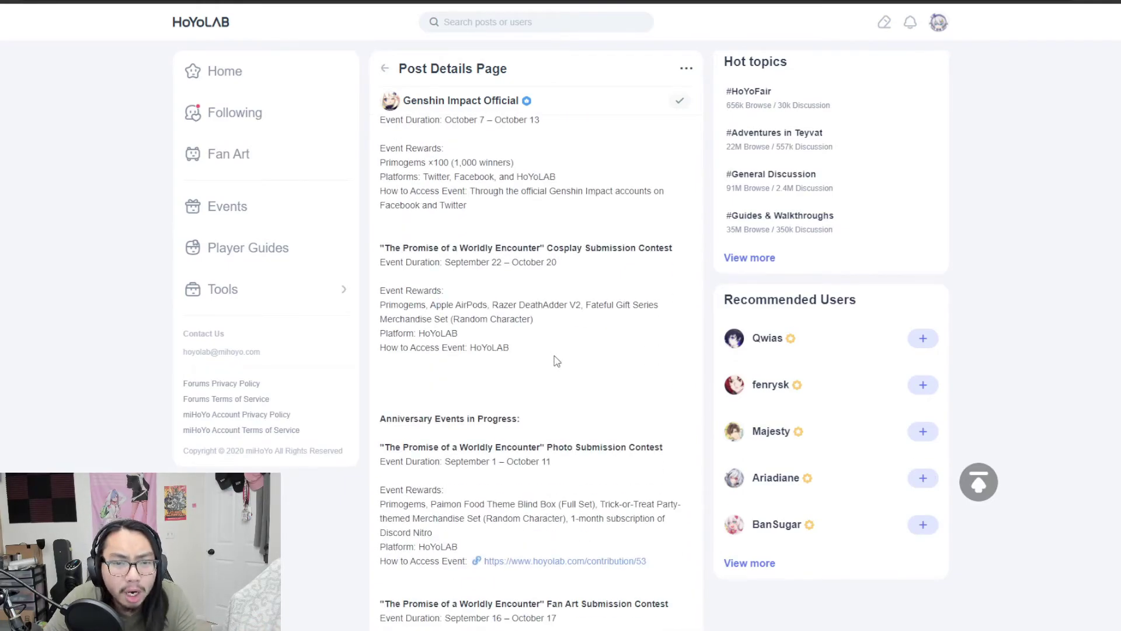